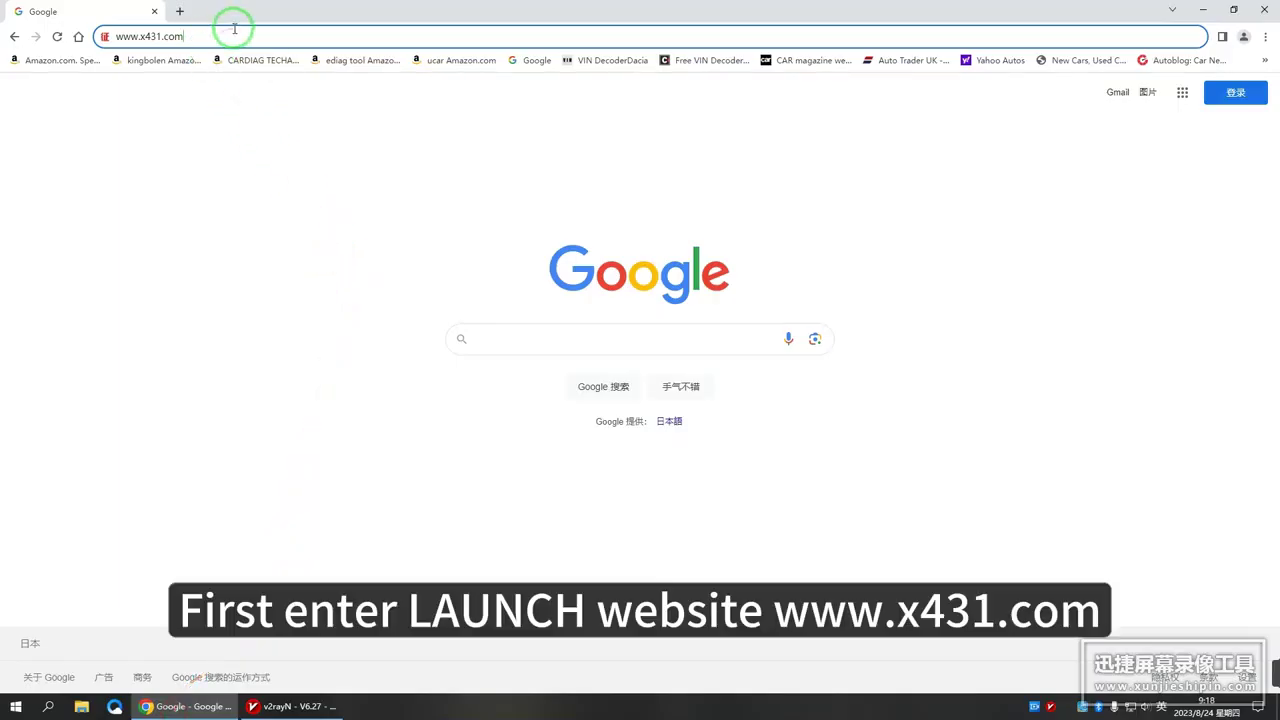
drag(215, 37, 109, 34)
click(206, 34)
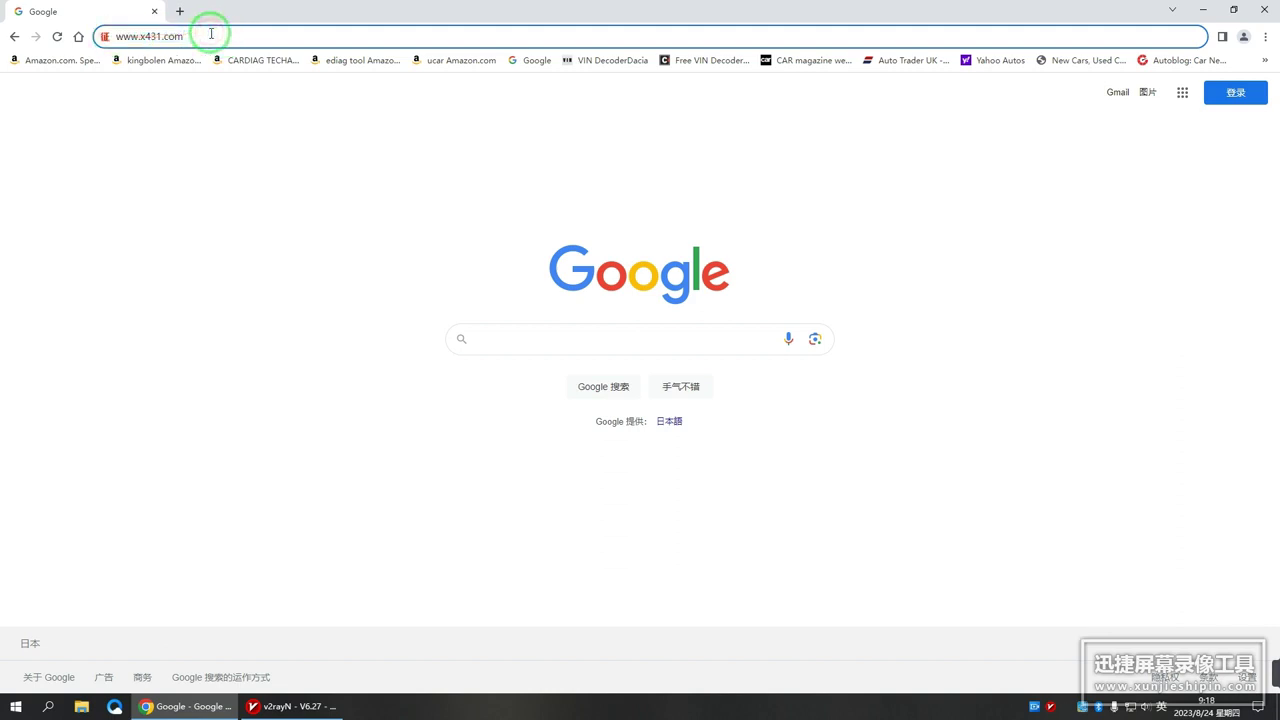
key(Return)
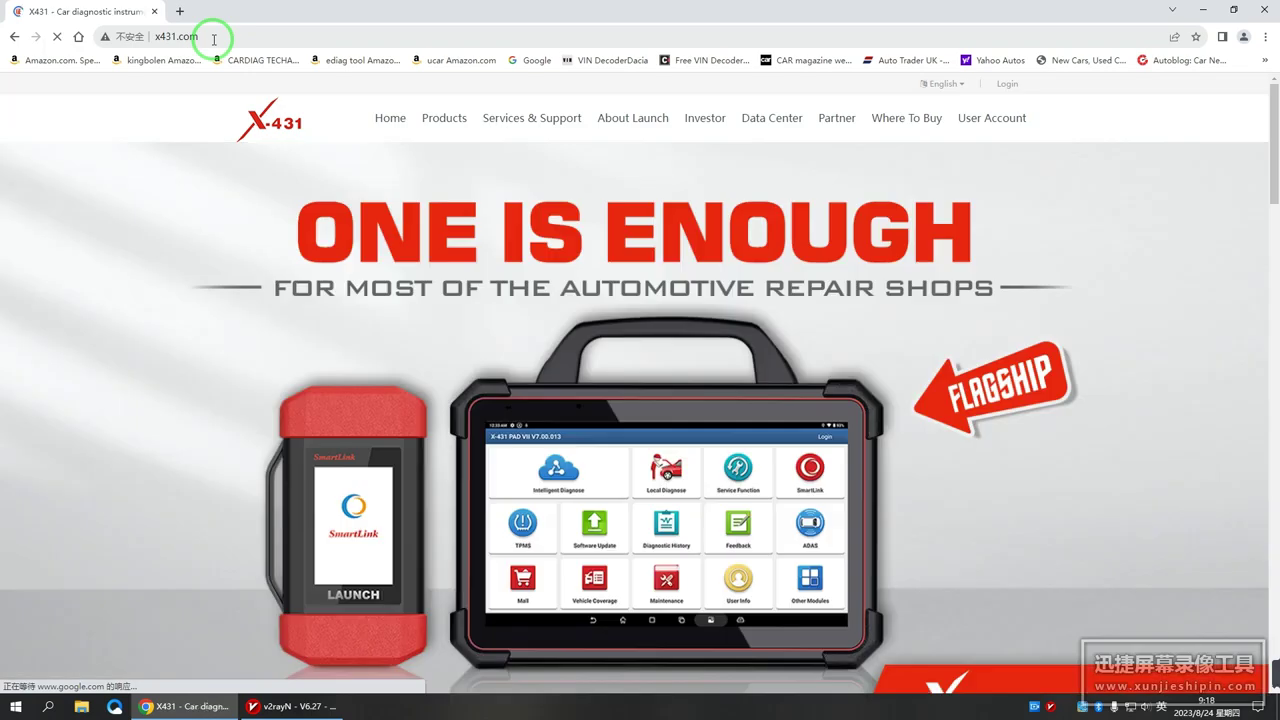
Step: Go to Services & Support > Download and open the X-431 ECU & TCU Programmer PC Tools download
scroll(517, 338, down, 4)
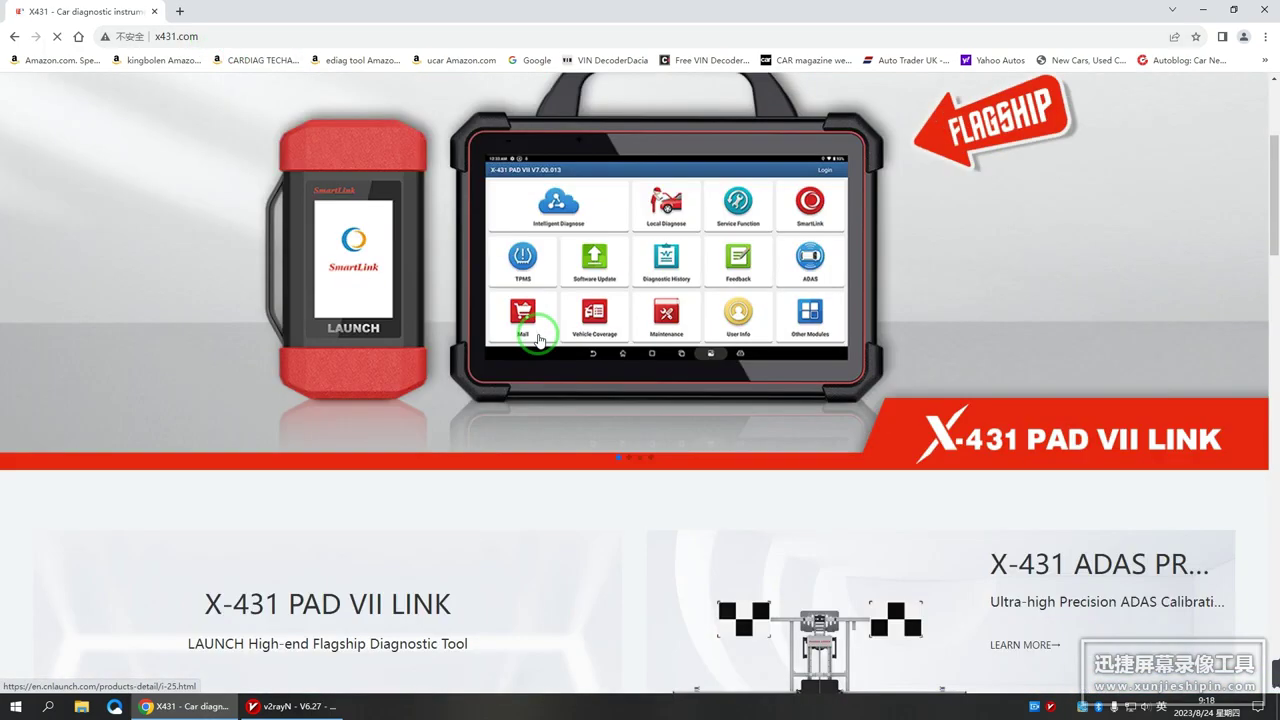
scroll(531, 331, up, 4)
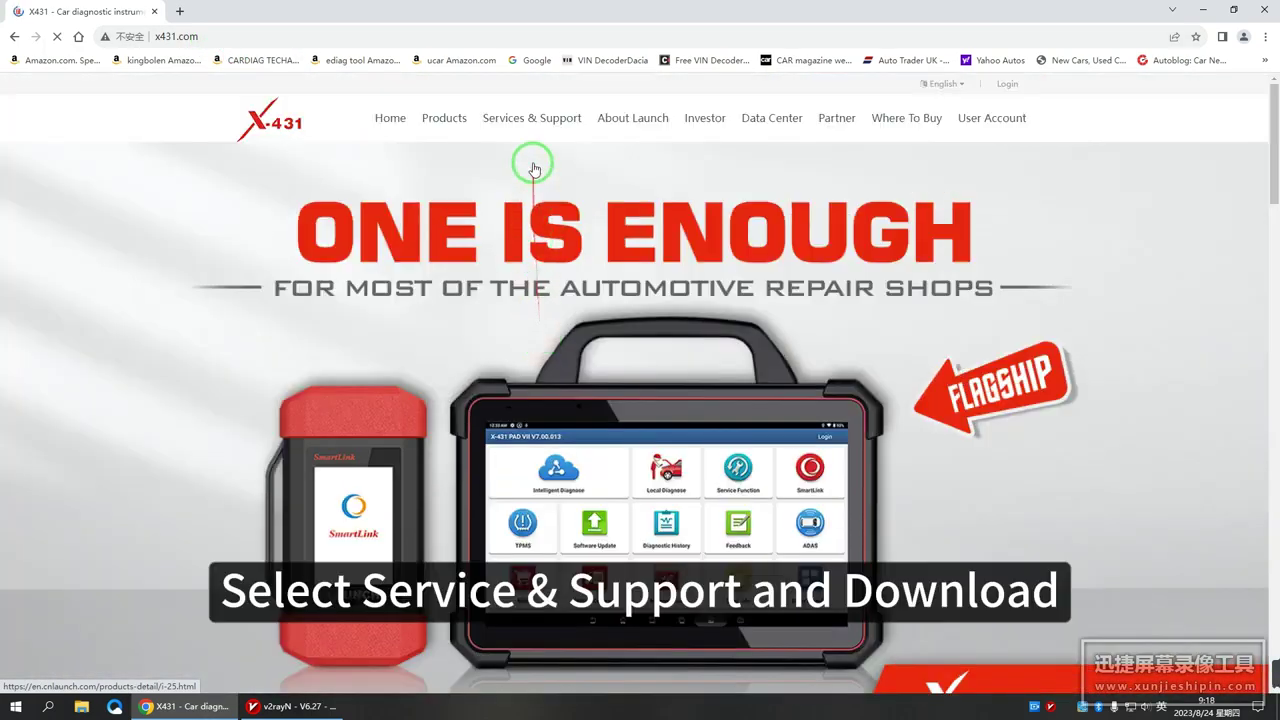
mouse_move(537, 128)
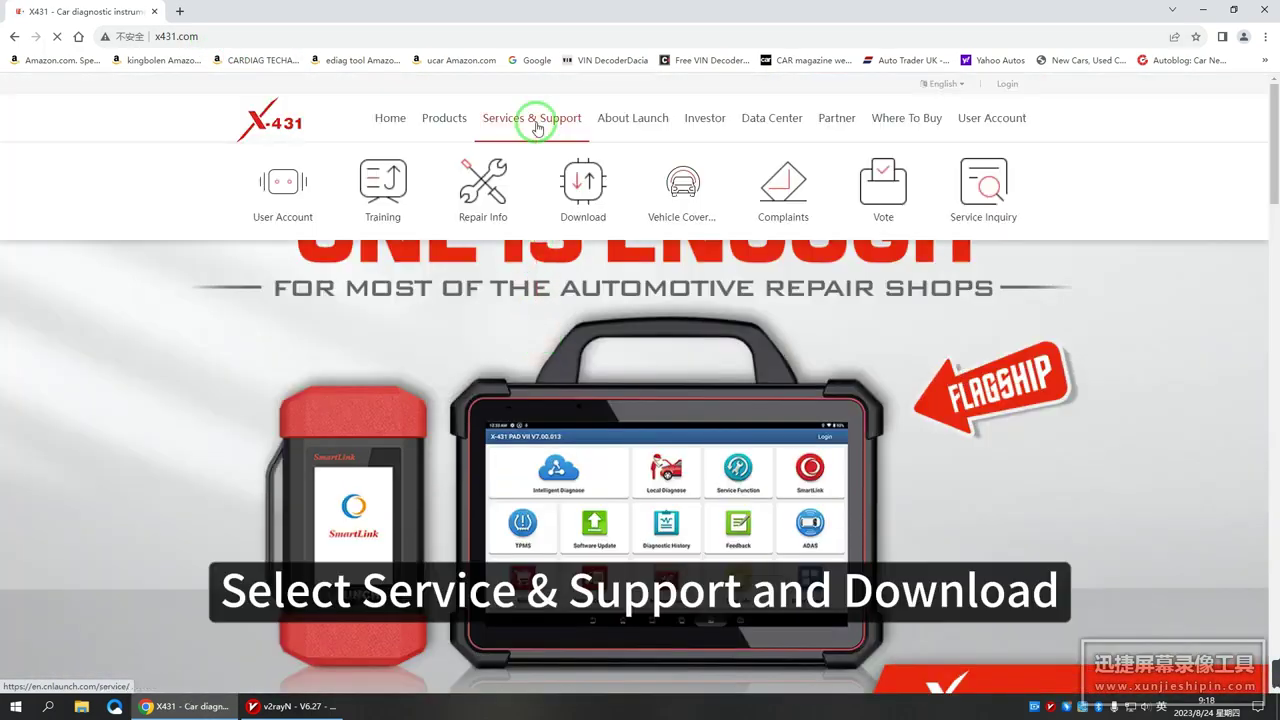
click(583, 195)
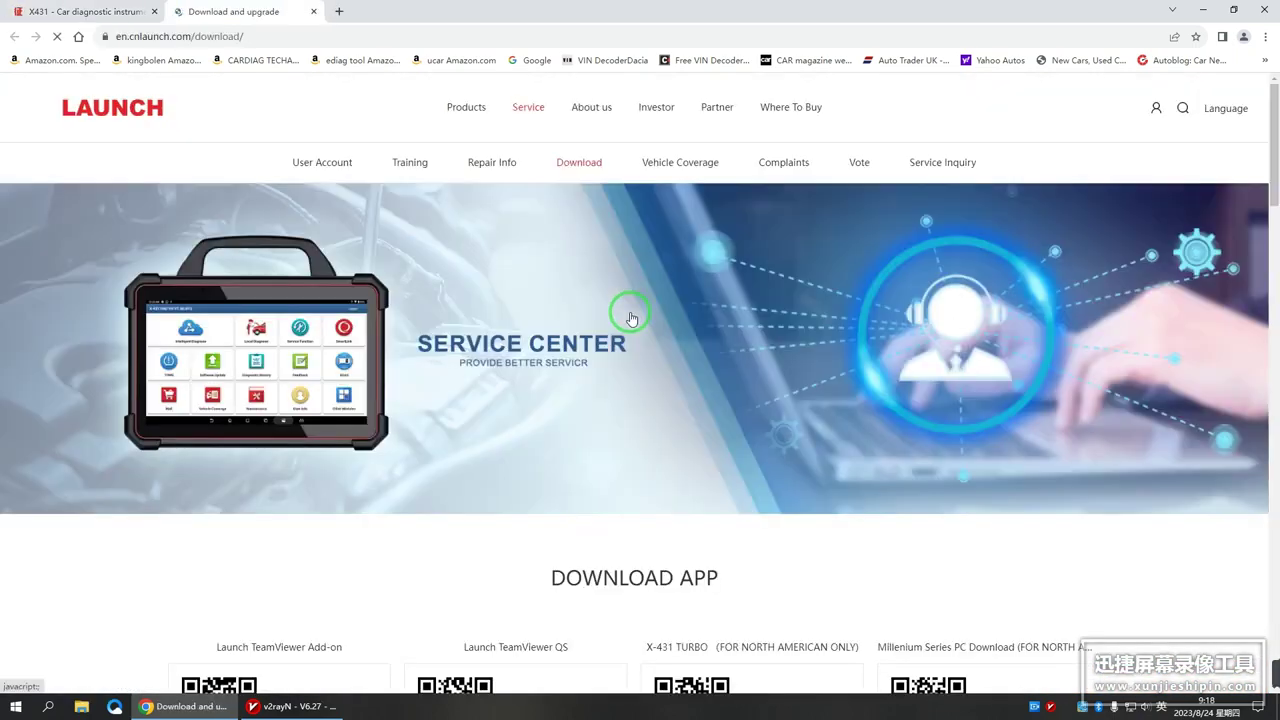
scroll(675, 342, down, 16)
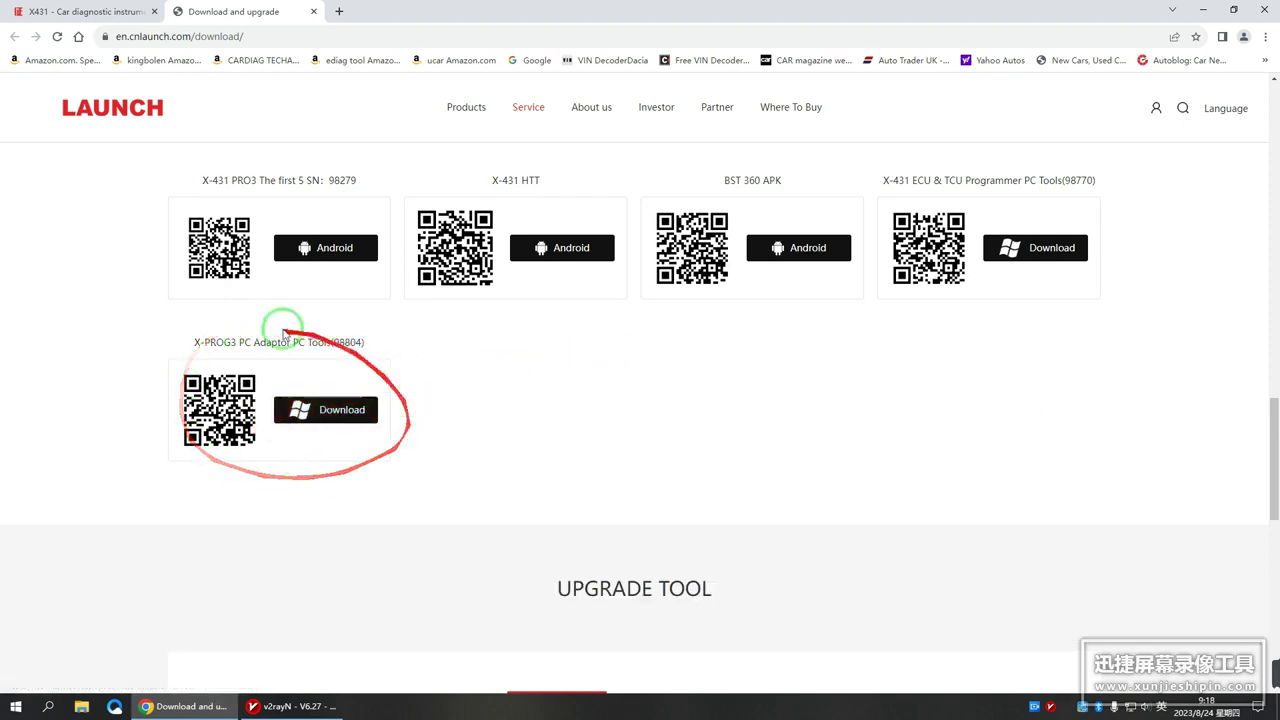
click(1035, 260)
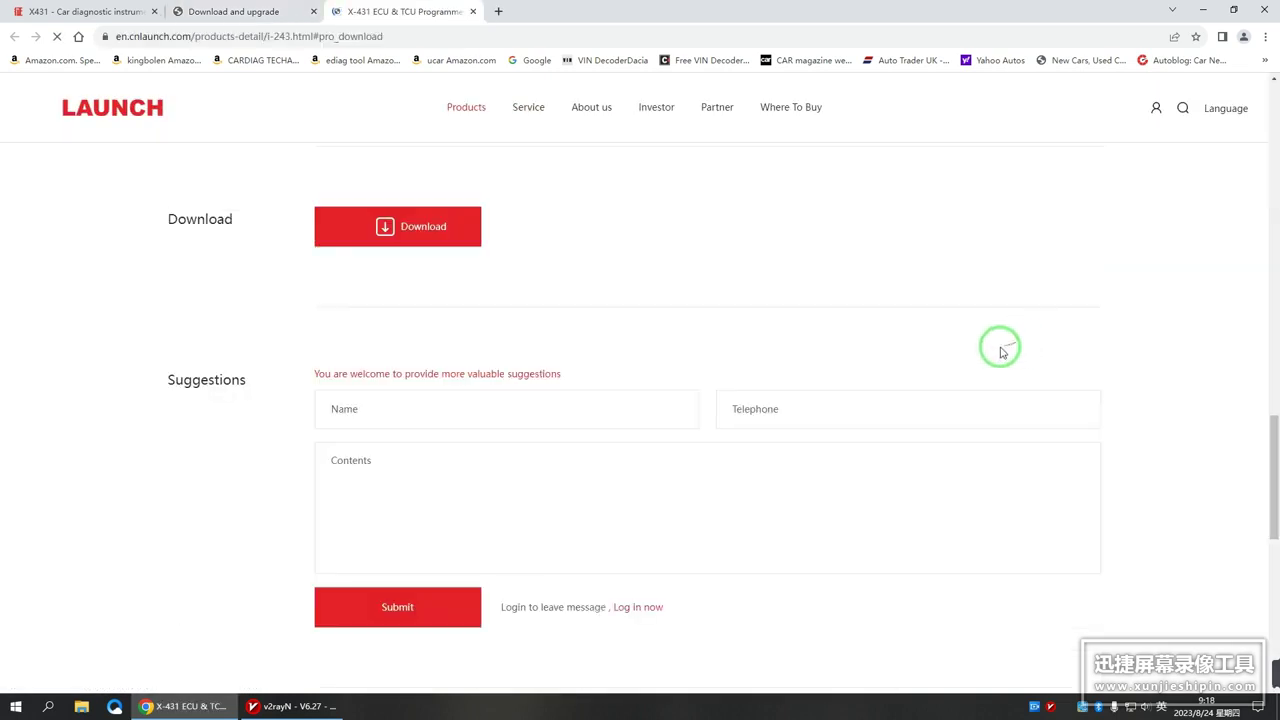
Step: Review the ECUs Supported Lists section on the product page
scroll(557, 344, up, 5)
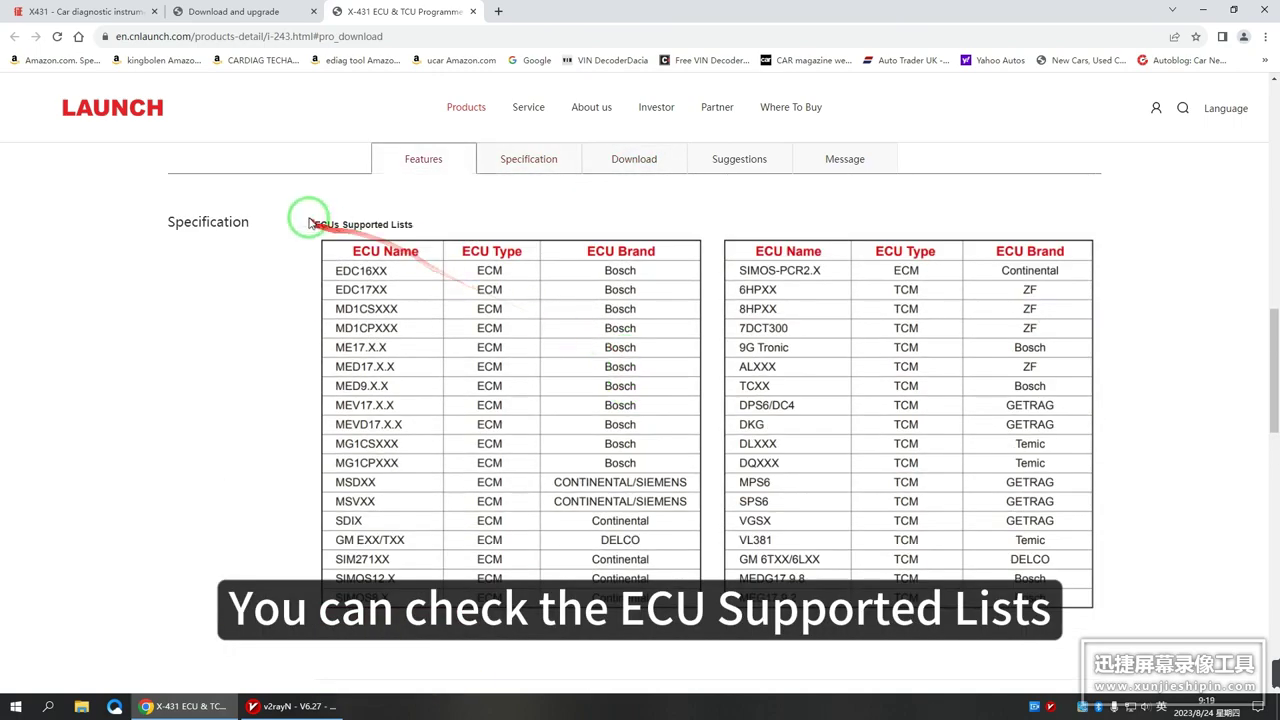
drag(312, 224, 514, 222)
click(514, 220)
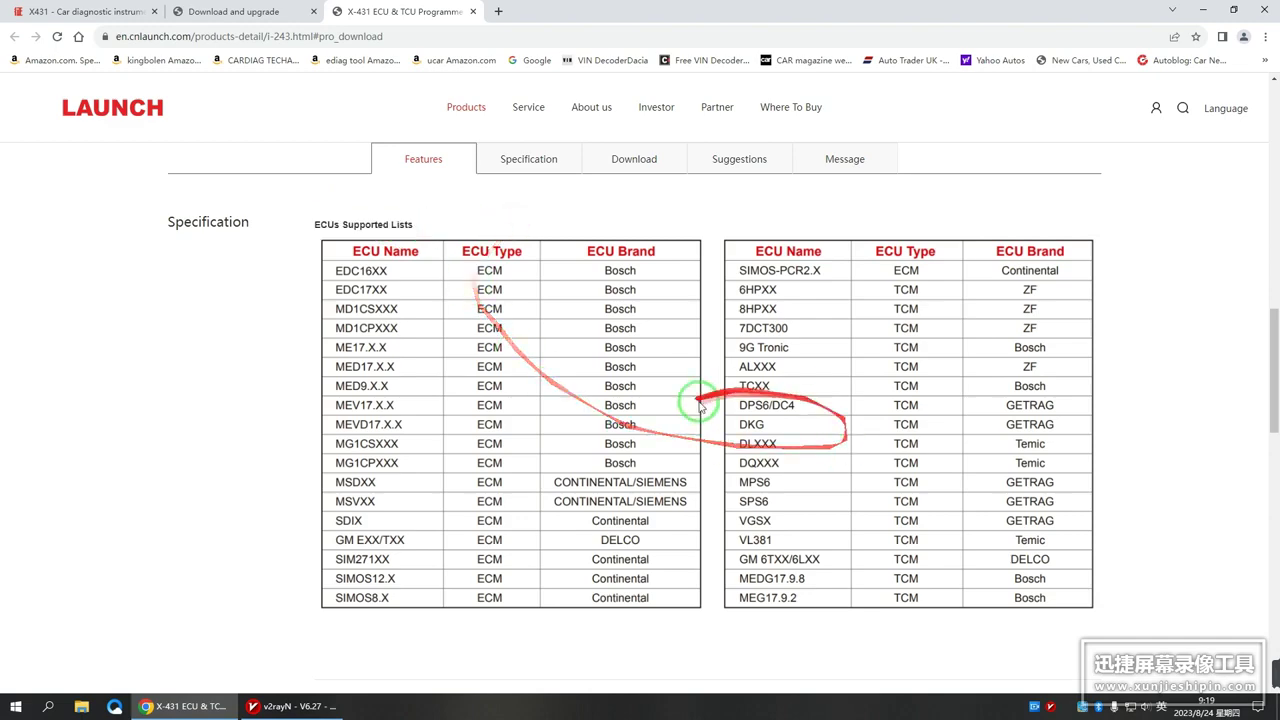
scroll(694, 400, down, 4)
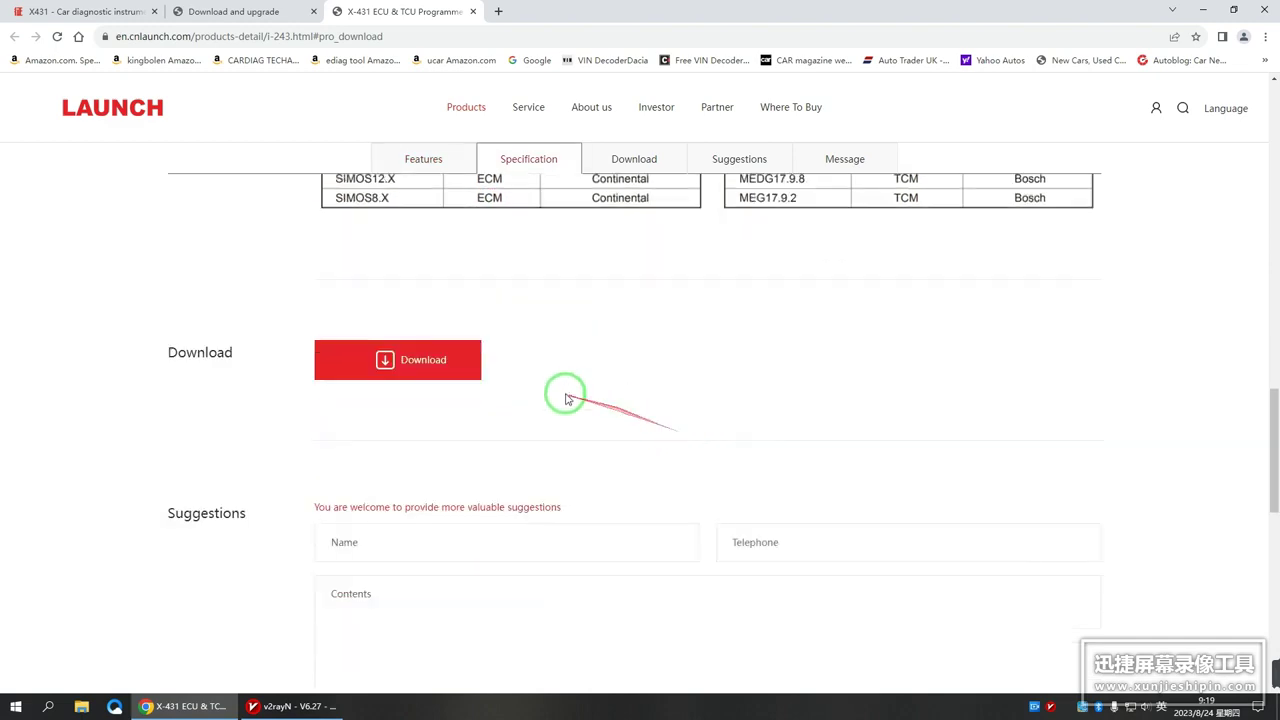
Step: Download the English ECUCLONE_PC_EN_setup file from the language-specific setup list
click(427, 358)
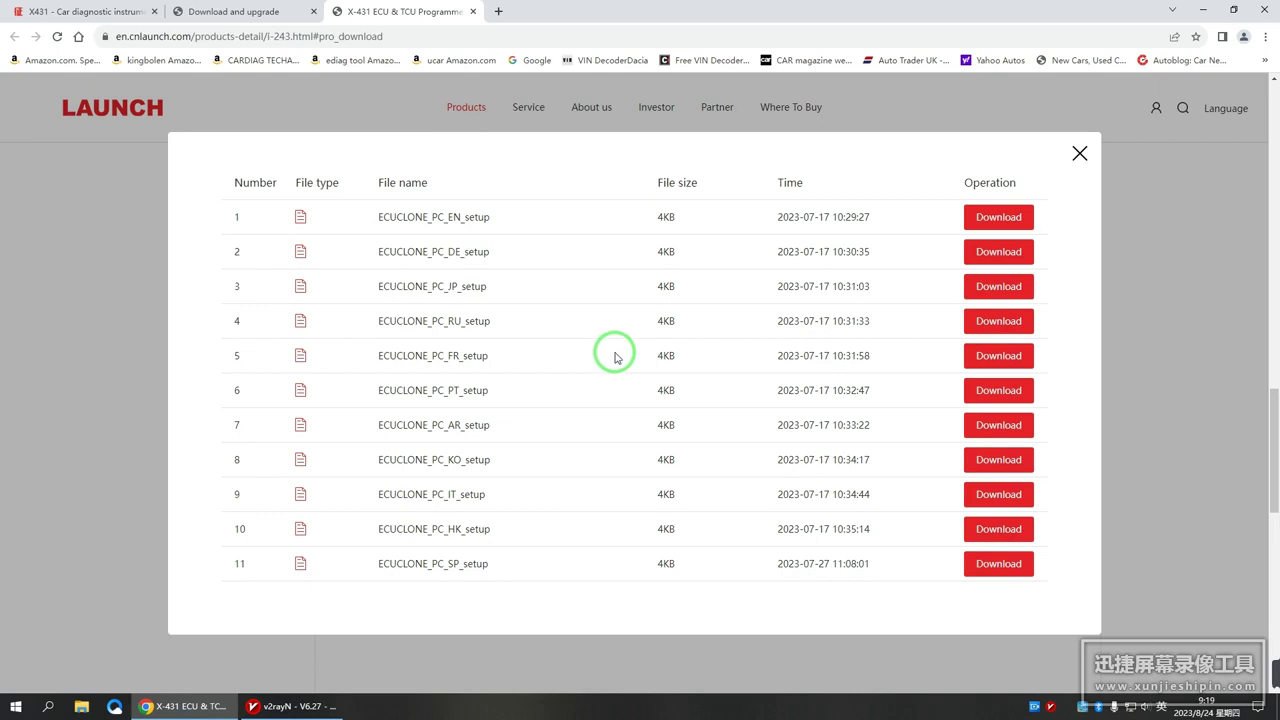
click(448, 214)
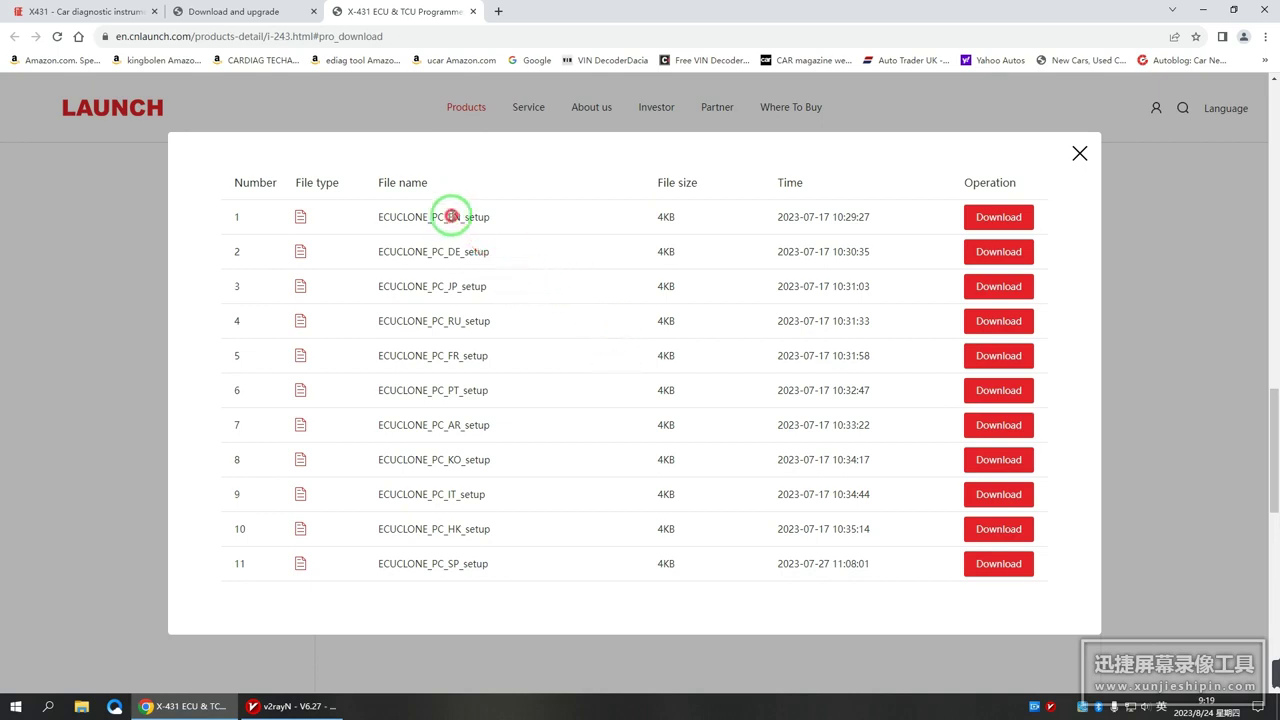
click(455, 250)
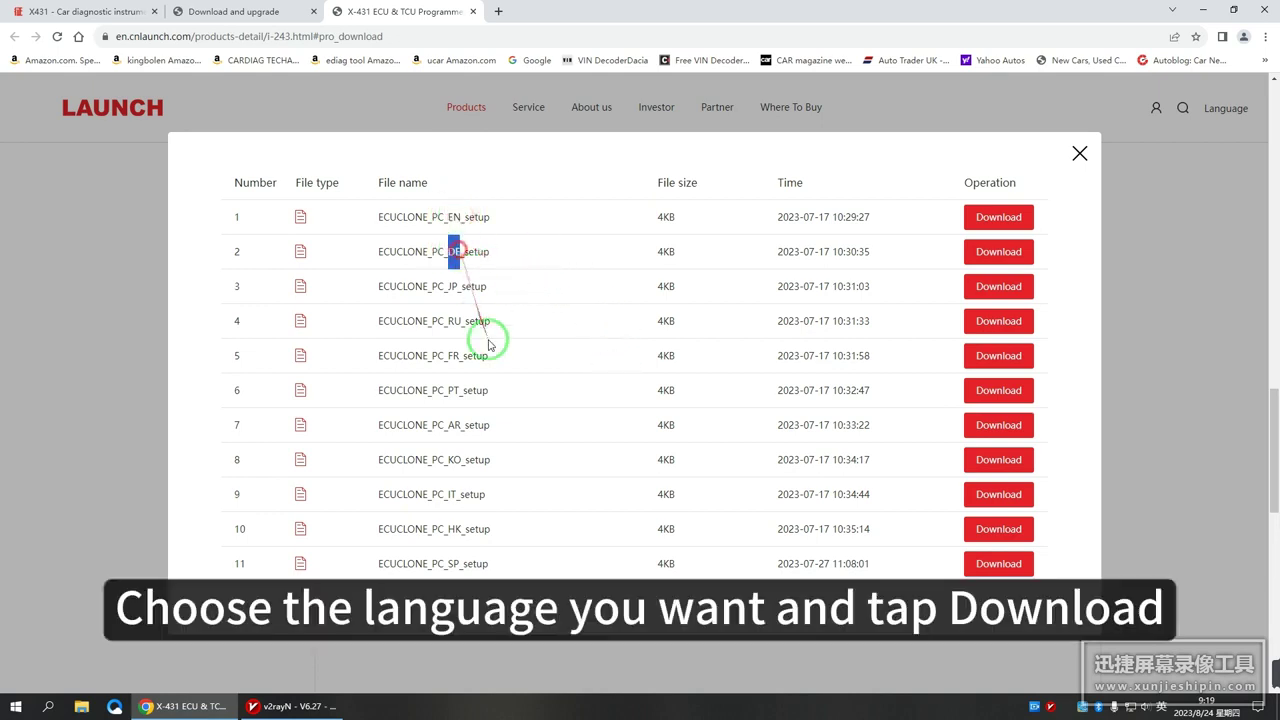
click(455, 286)
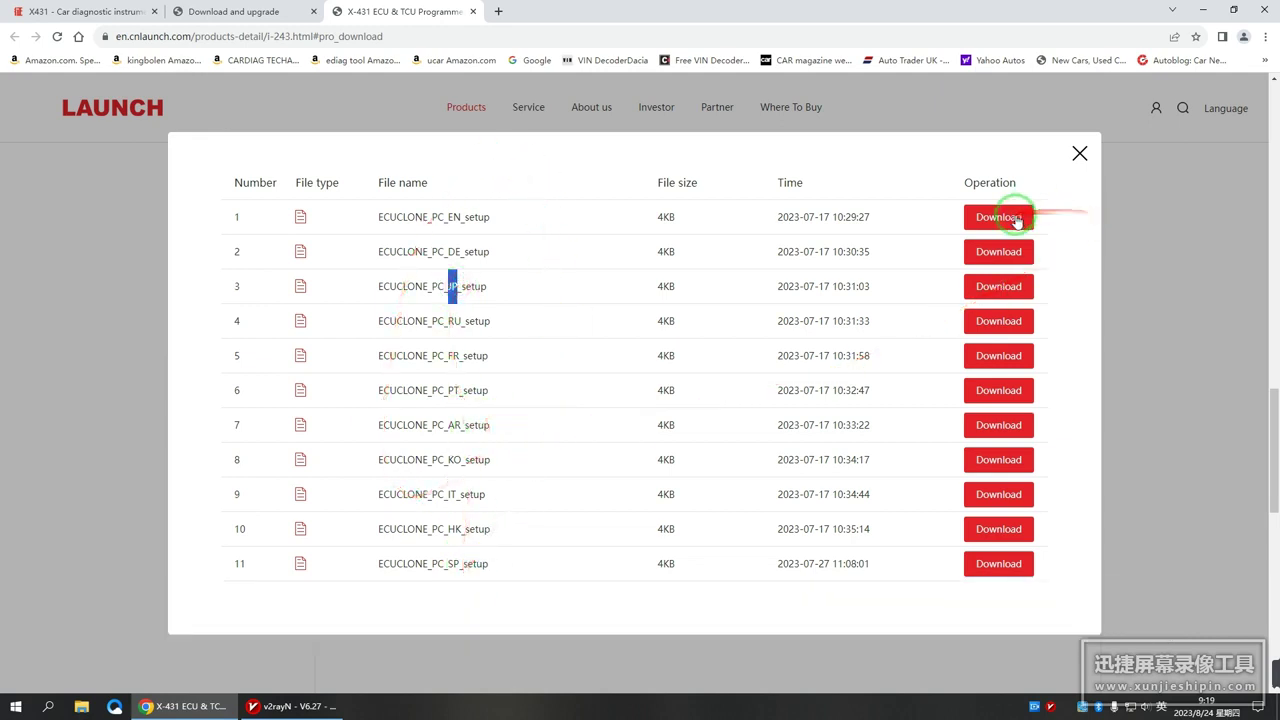
click(857, 171)
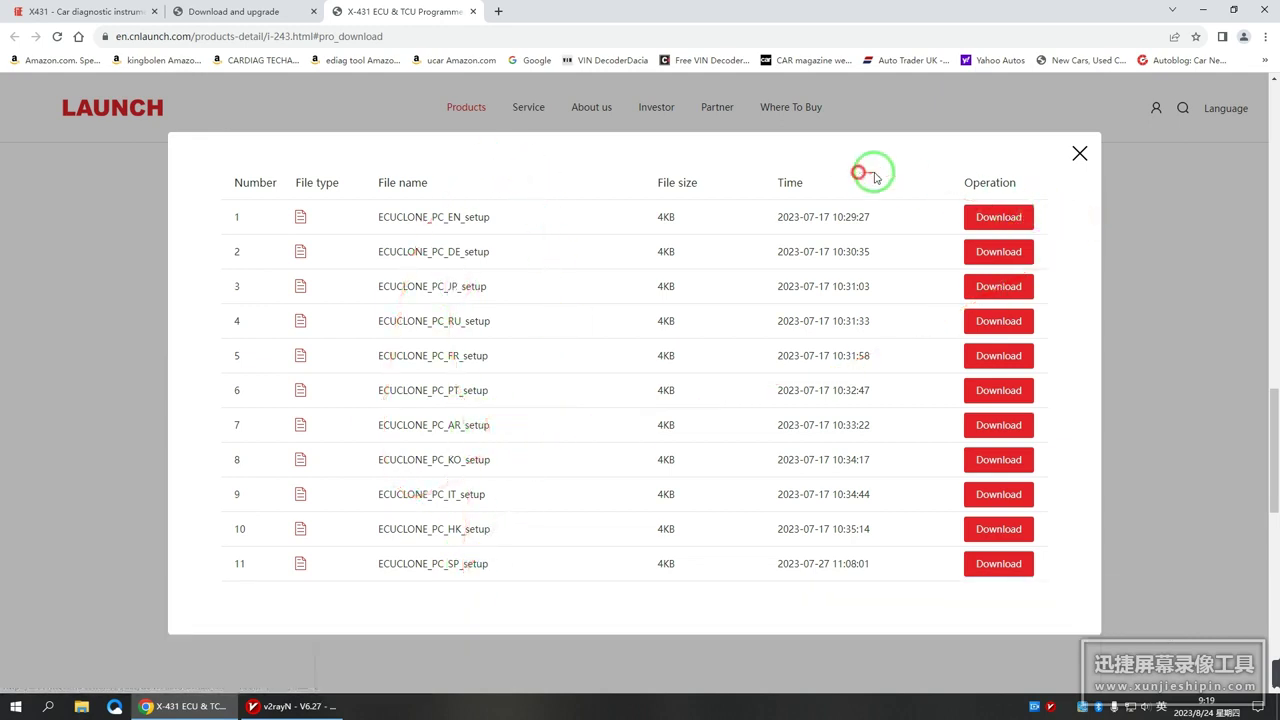
click(999, 220)
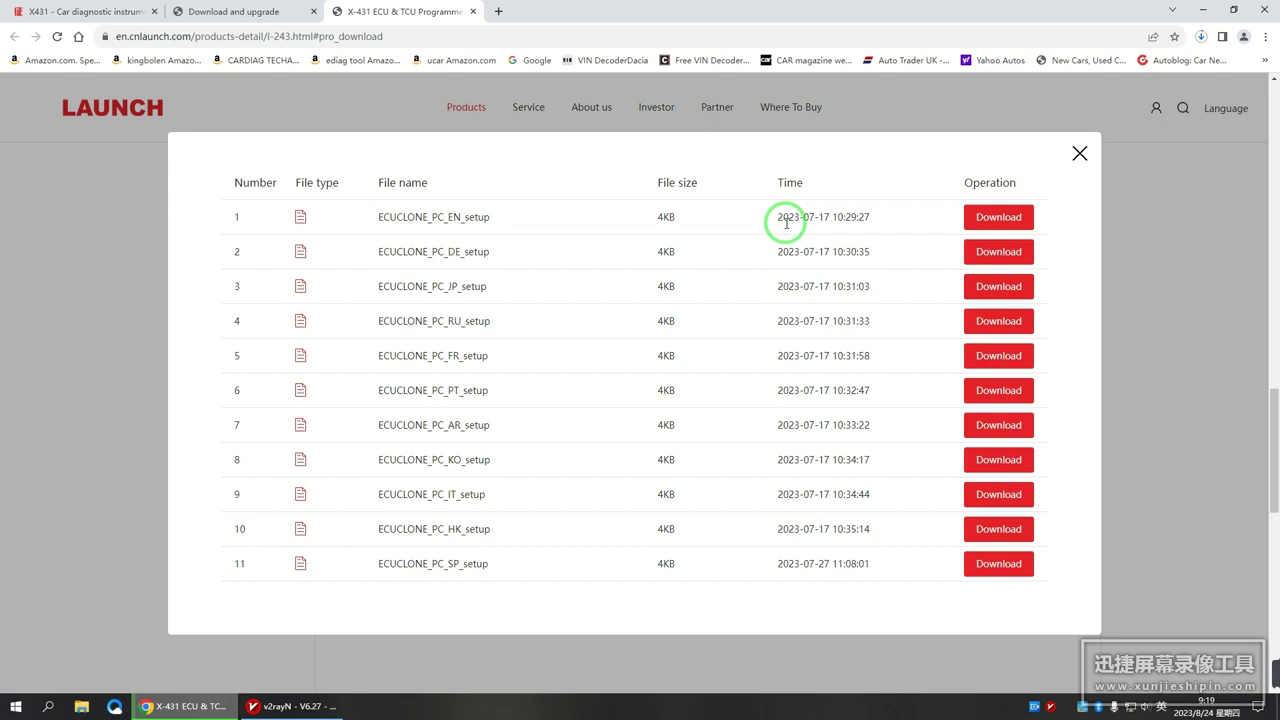
Step: Extract ECUCLONE_PC_EN_setup.zip in D:\Download with 解压到当前文件夹 and select the extracted ECUCLONE_PC_EN_setup.exe
click(1201, 38)
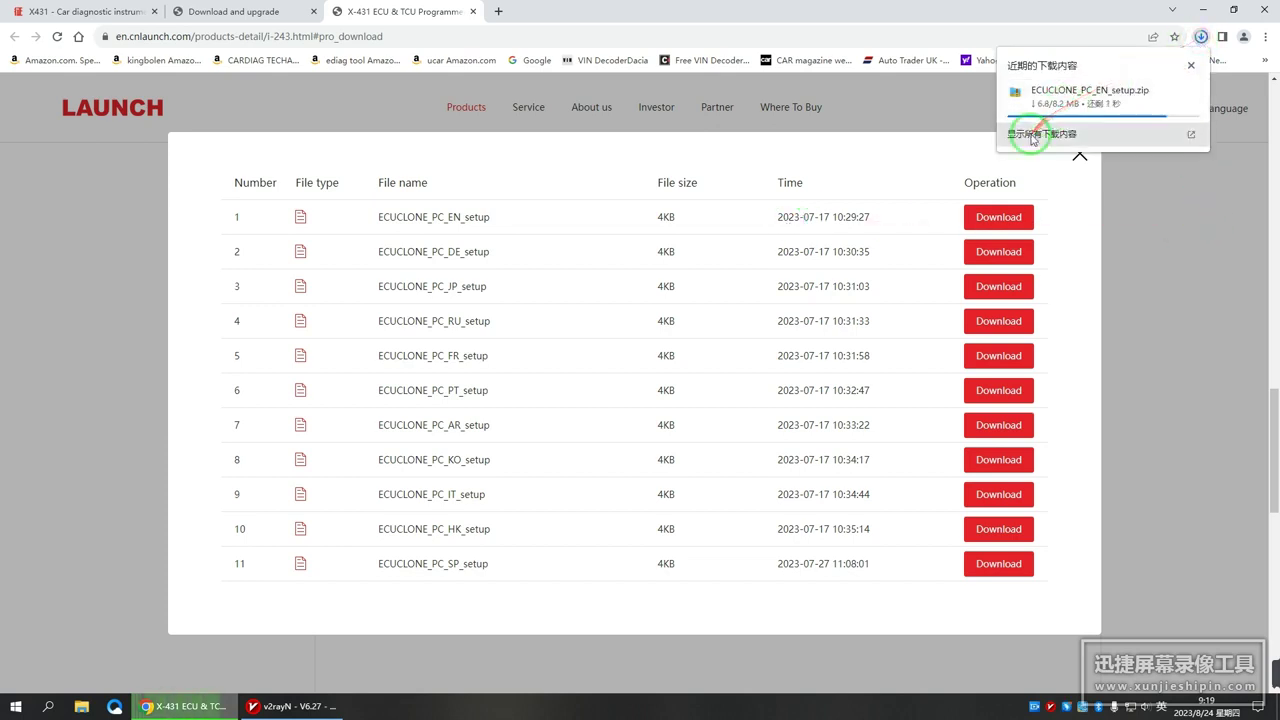
click(1033, 134)
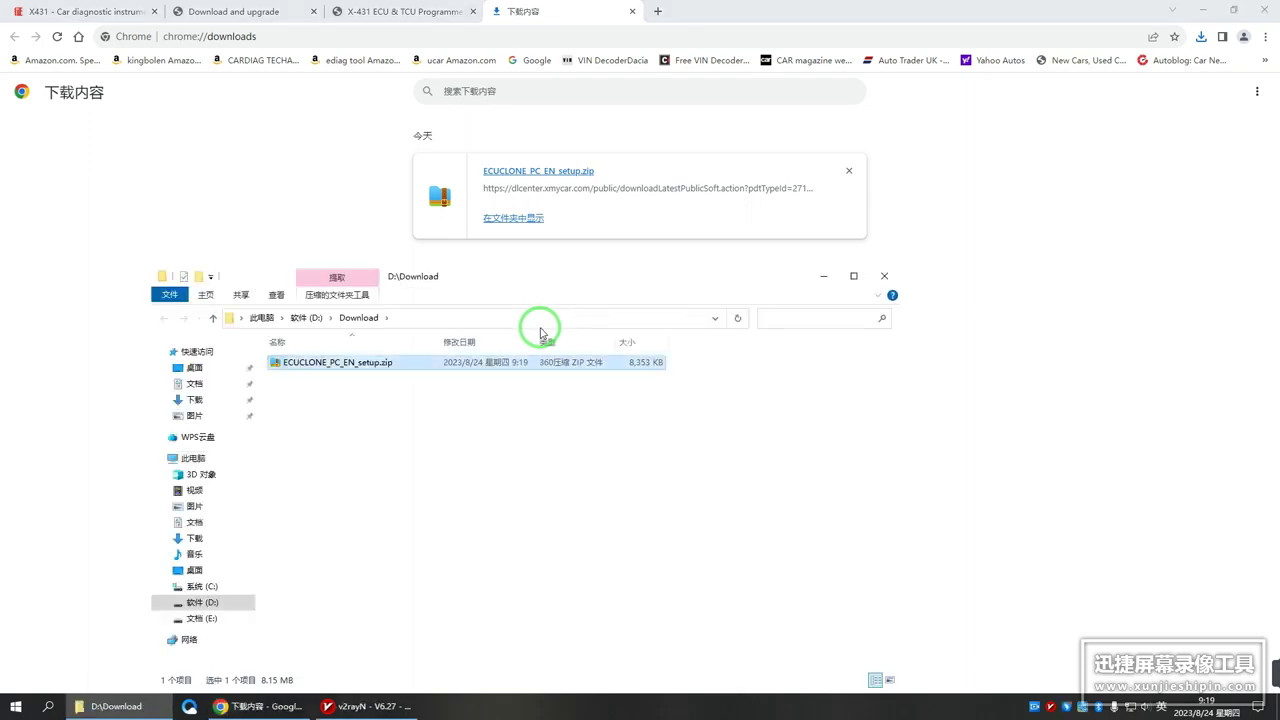
click(855, 273)
right_click(254, 91)
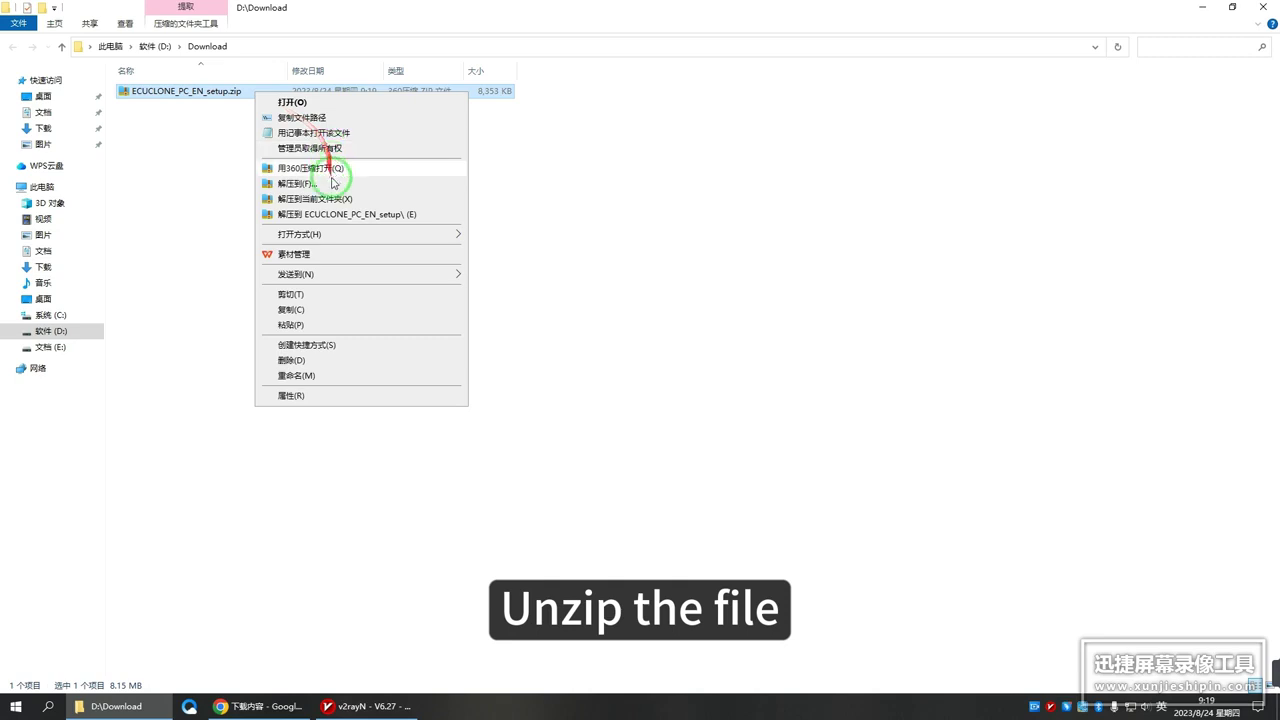
click(331, 198)
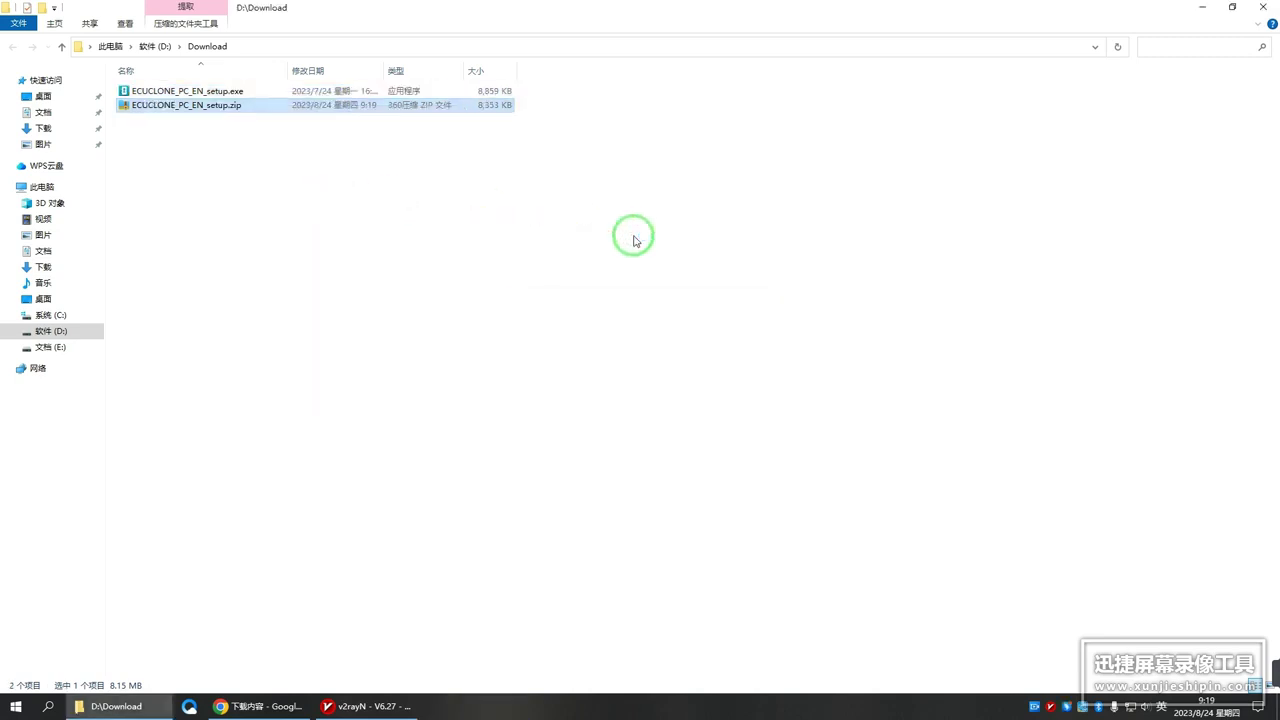
click(214, 91)
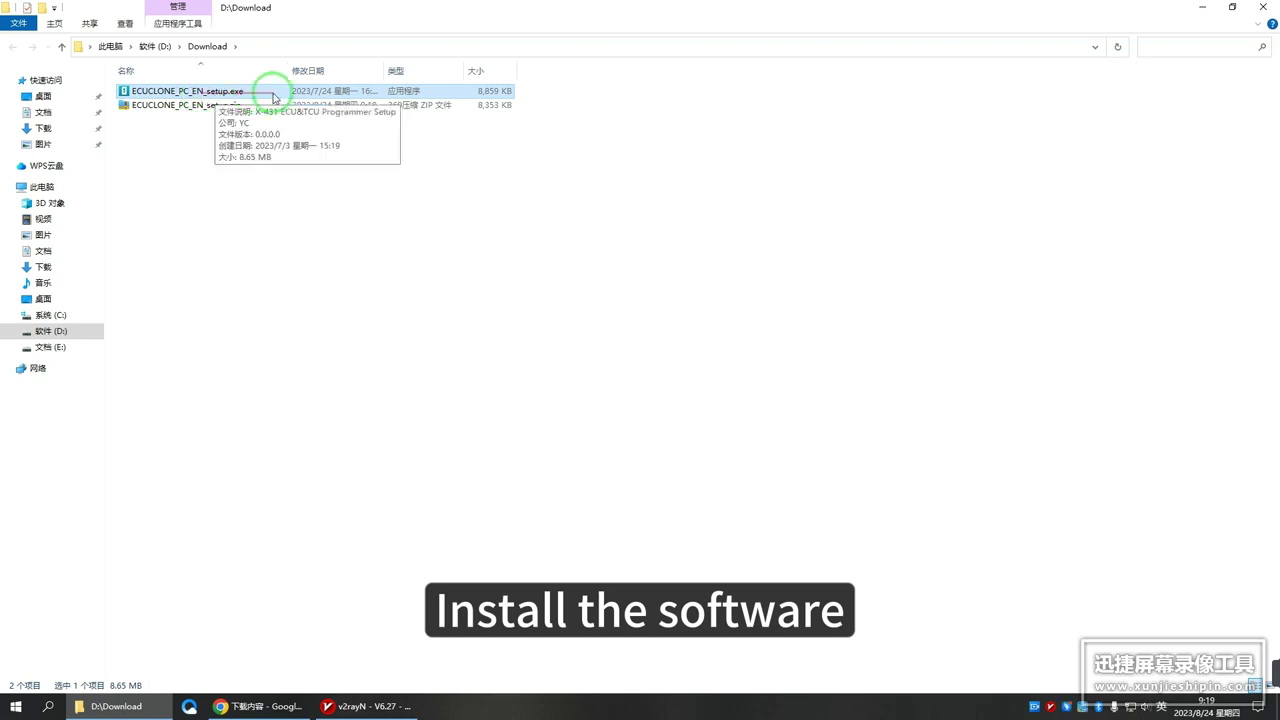
Step: Run ECUCLONE_PC_EN_setup.exe, install to D:\Program Files (x86)\ECU-PC, and launch the programmer
double_click(249, 91)
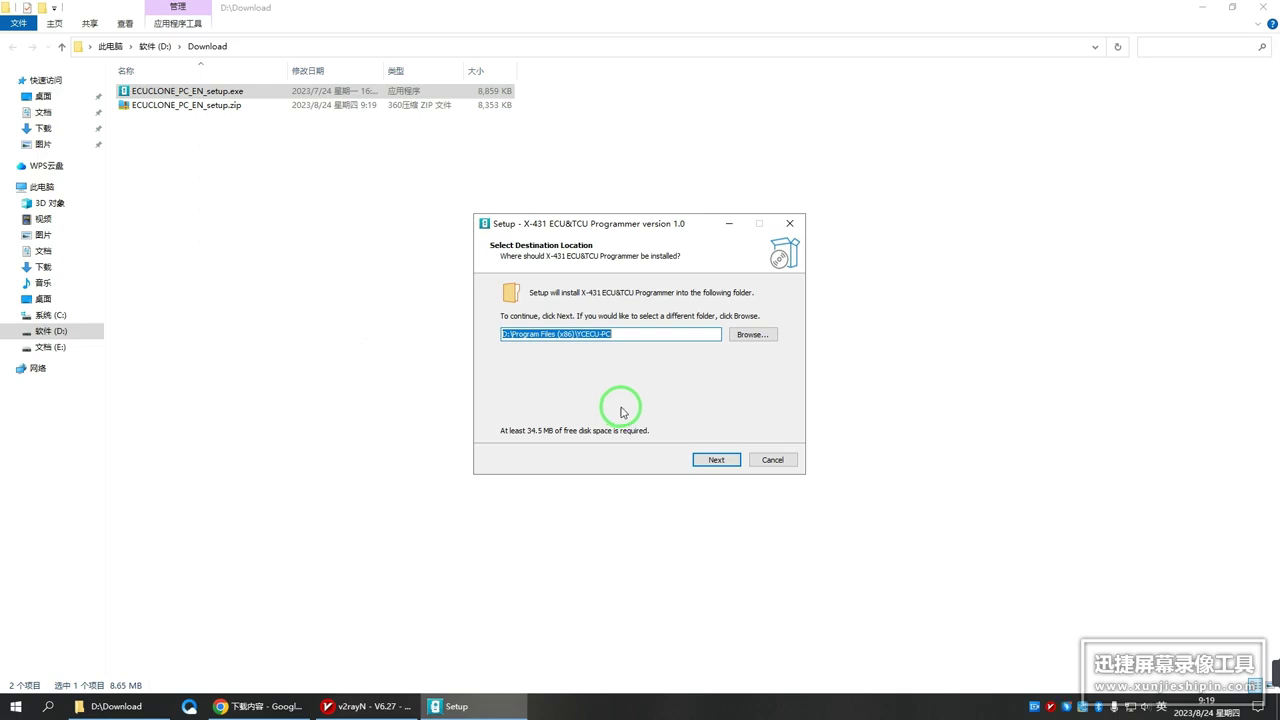
click(715, 459)
click(714, 466)
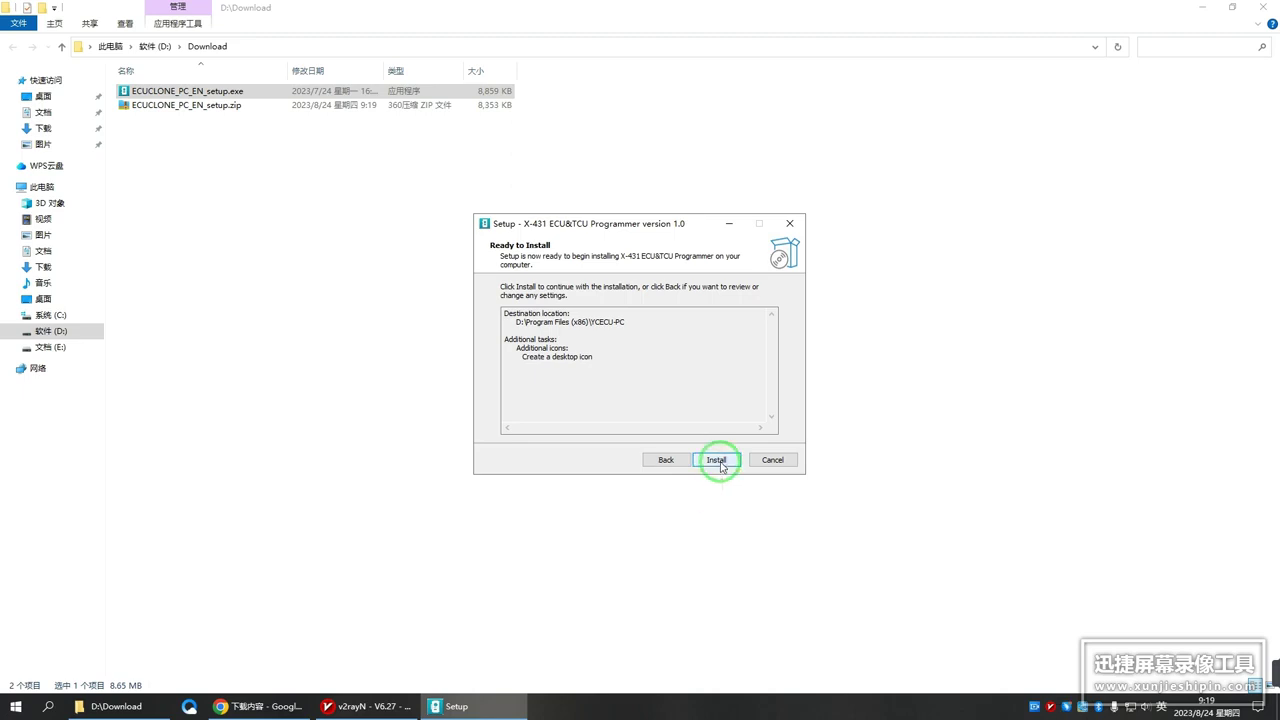
click(717, 461)
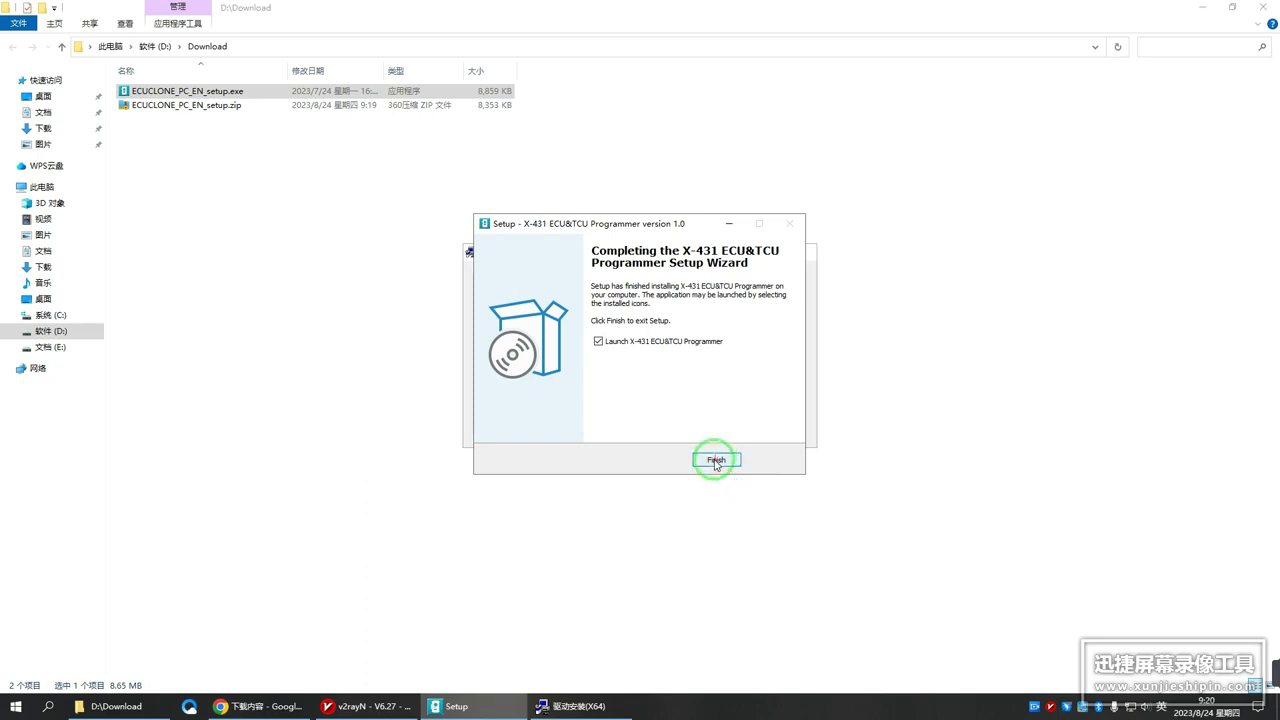
click(715, 461)
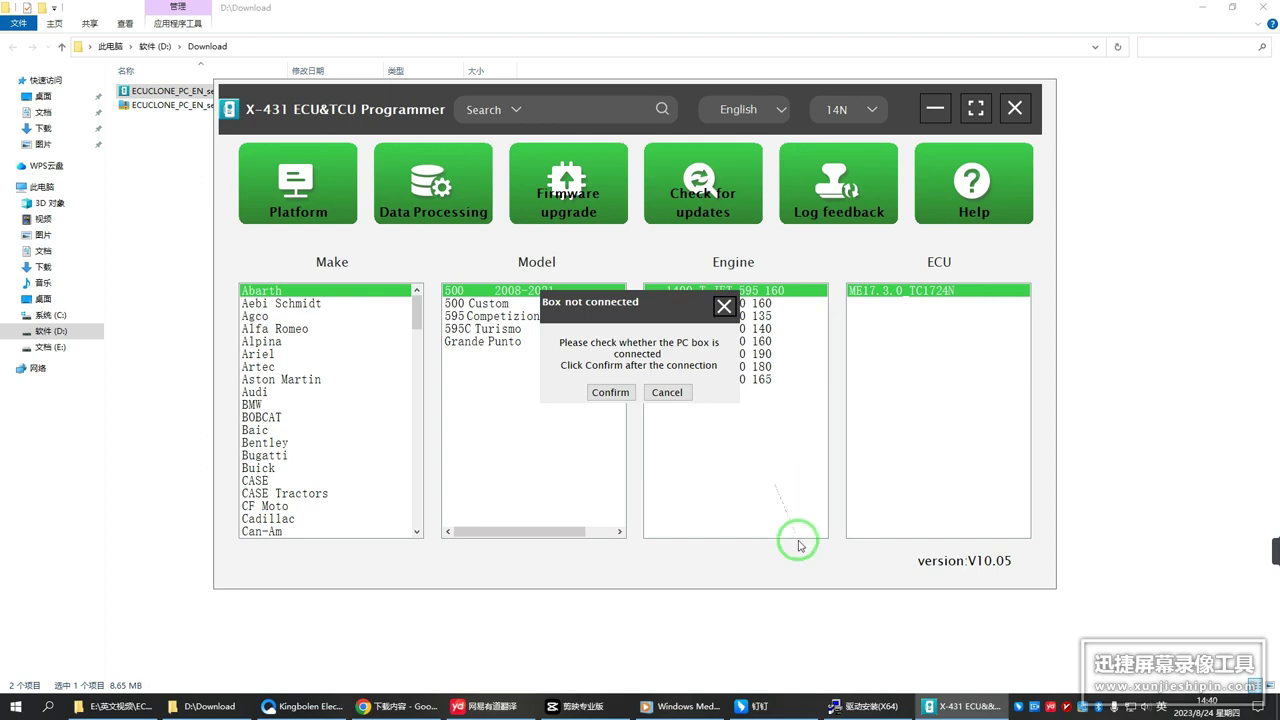
Step: Install the CH375 driver from the 驱动安装(X64) window and confirm the DriverSetup success message
click(862, 706)
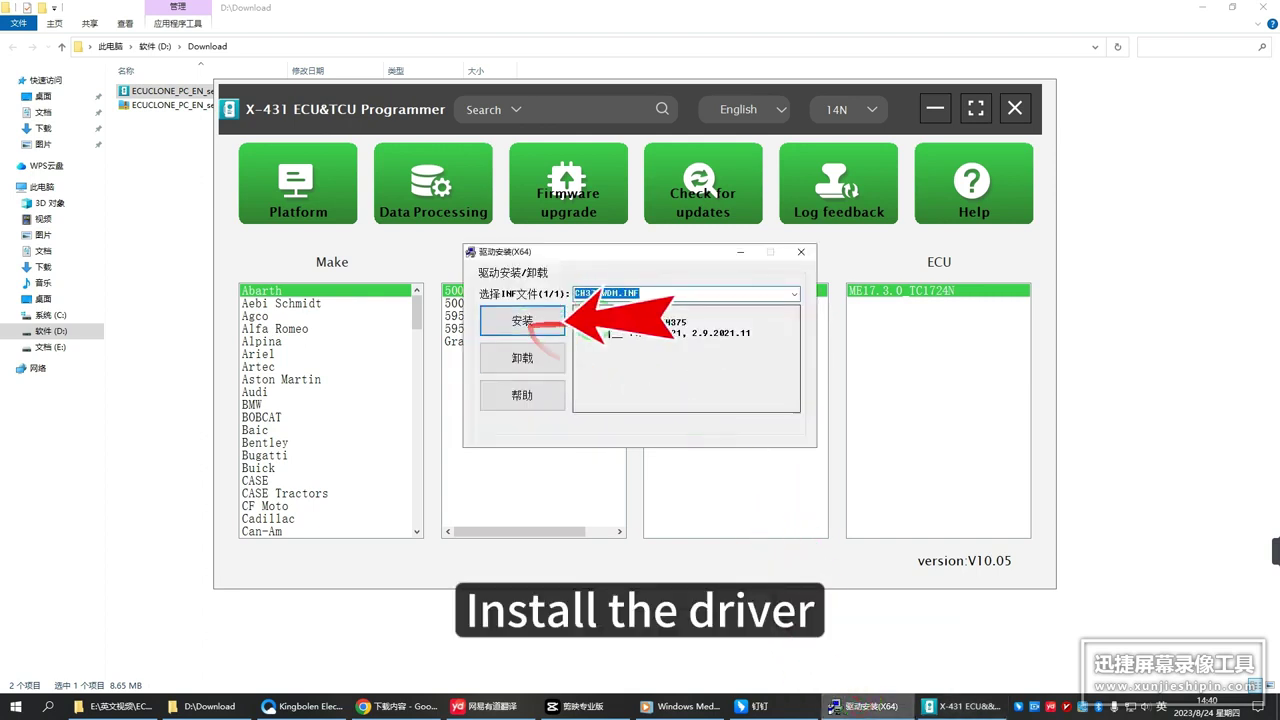
click(521, 318)
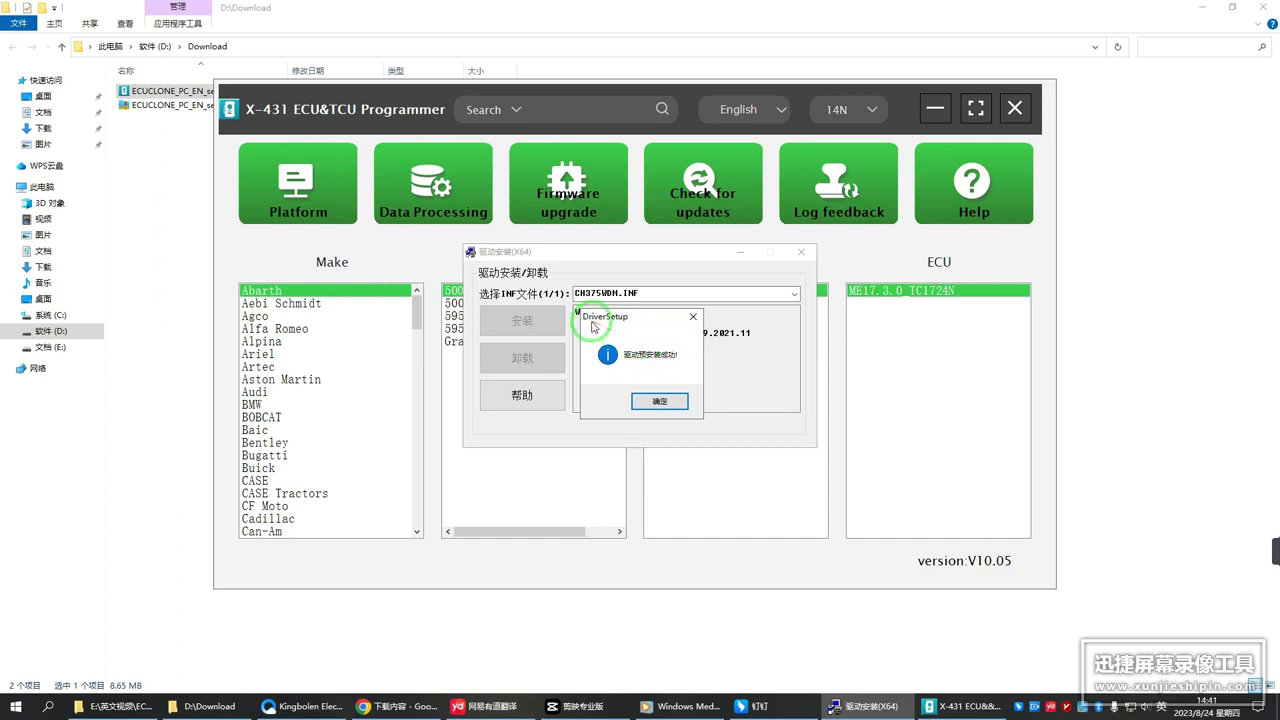
click(659, 402)
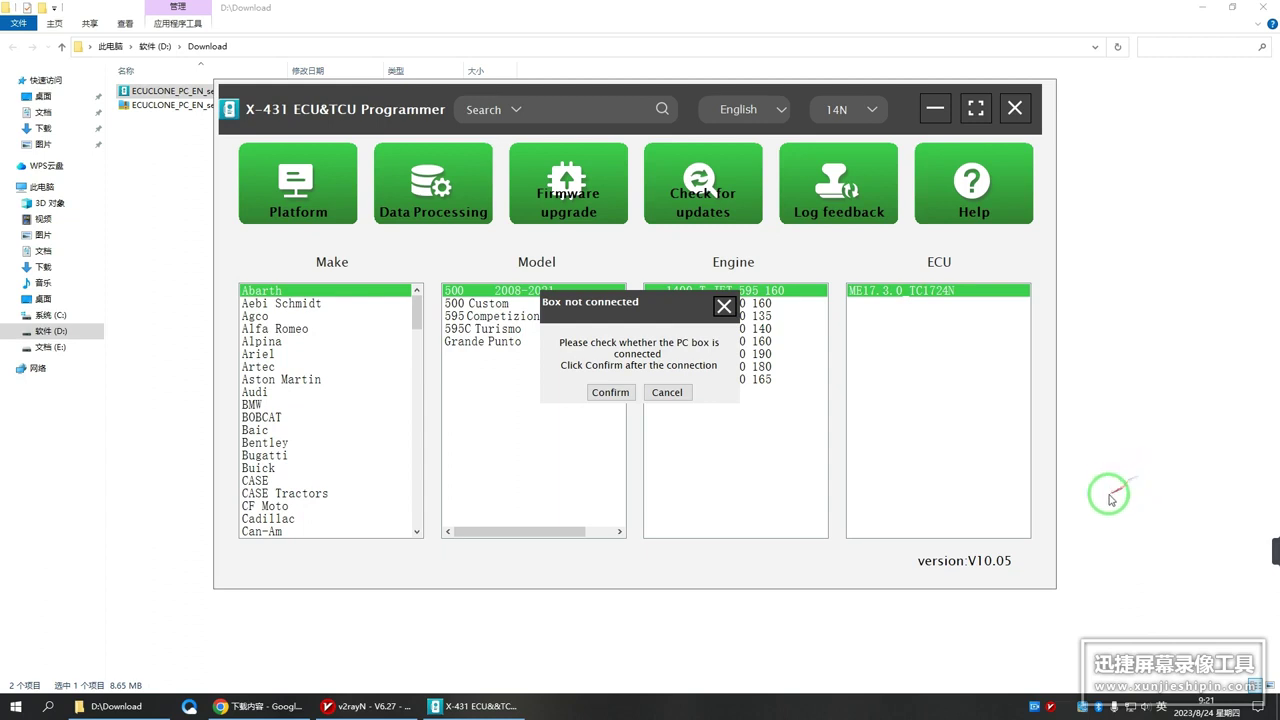
Step: Dismiss 'Box not connected', submit the activation code with 激活, and confirm the success message
click(610, 392)
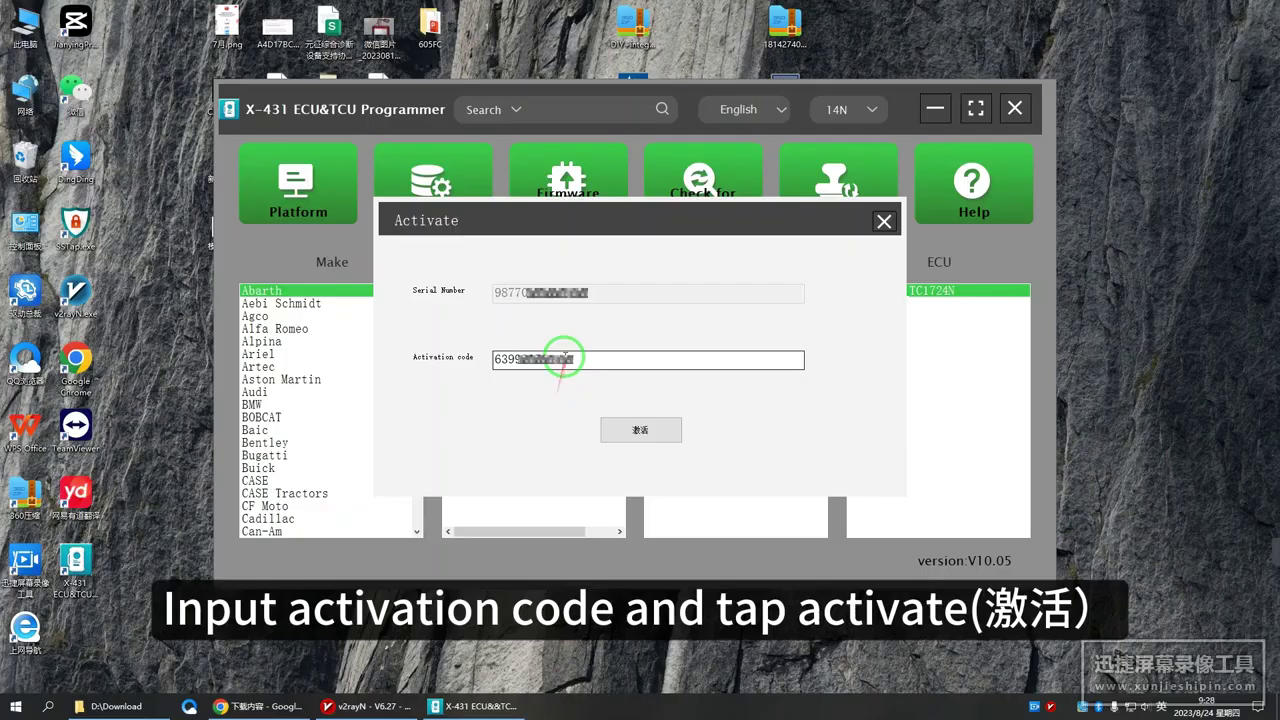
mouse_move(565, 357)
mouse_down()
mouse_move(508, 358)
mouse_move(571, 358)
mouse_up()
click(581, 357)
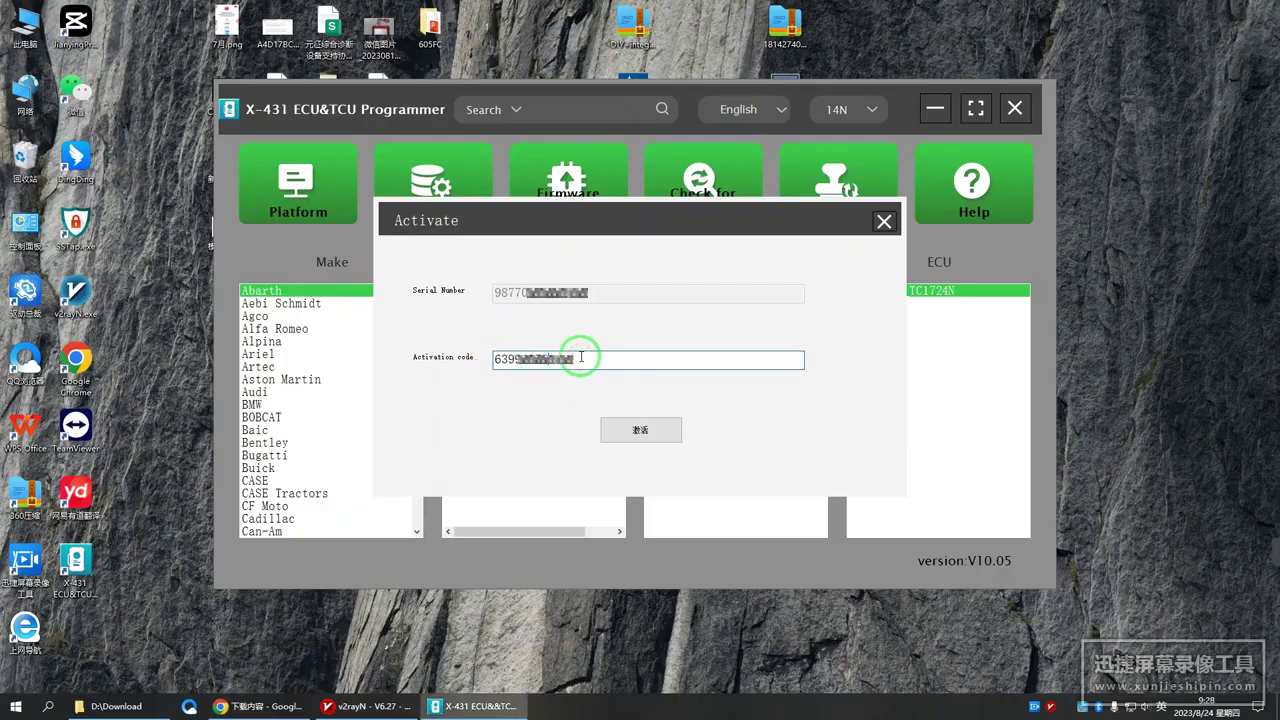
click(638, 429)
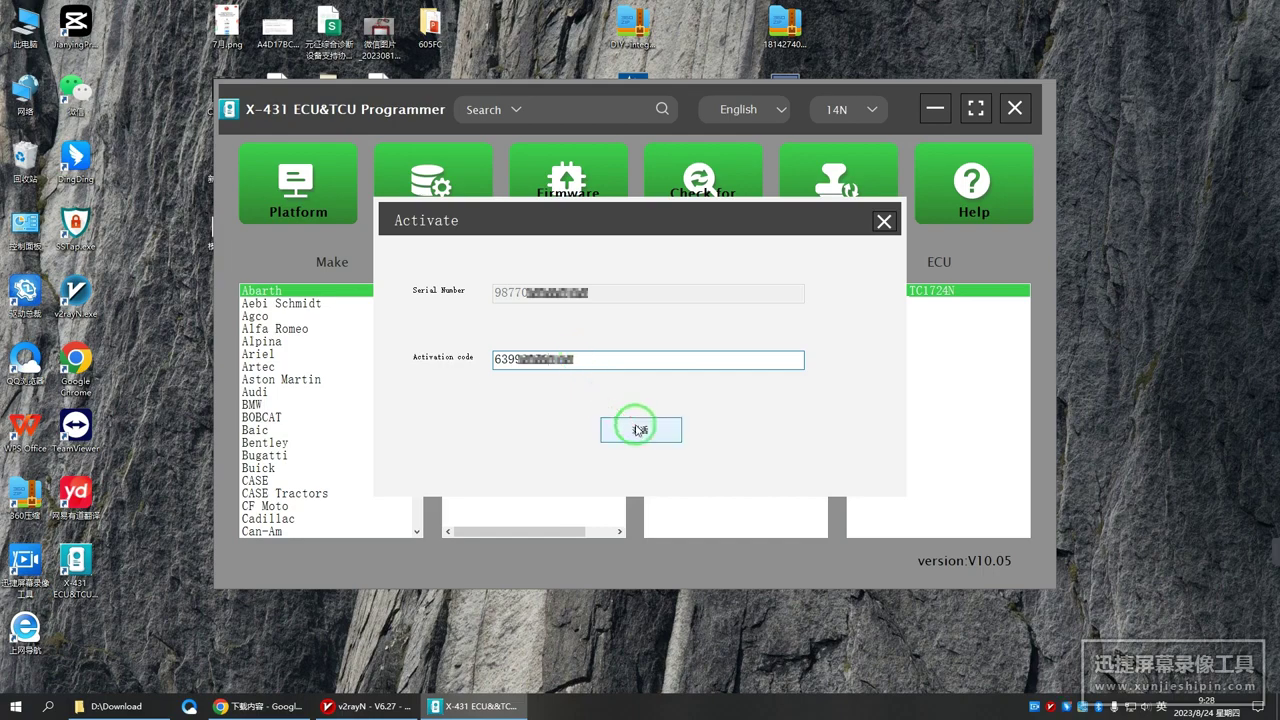
click(762, 430)
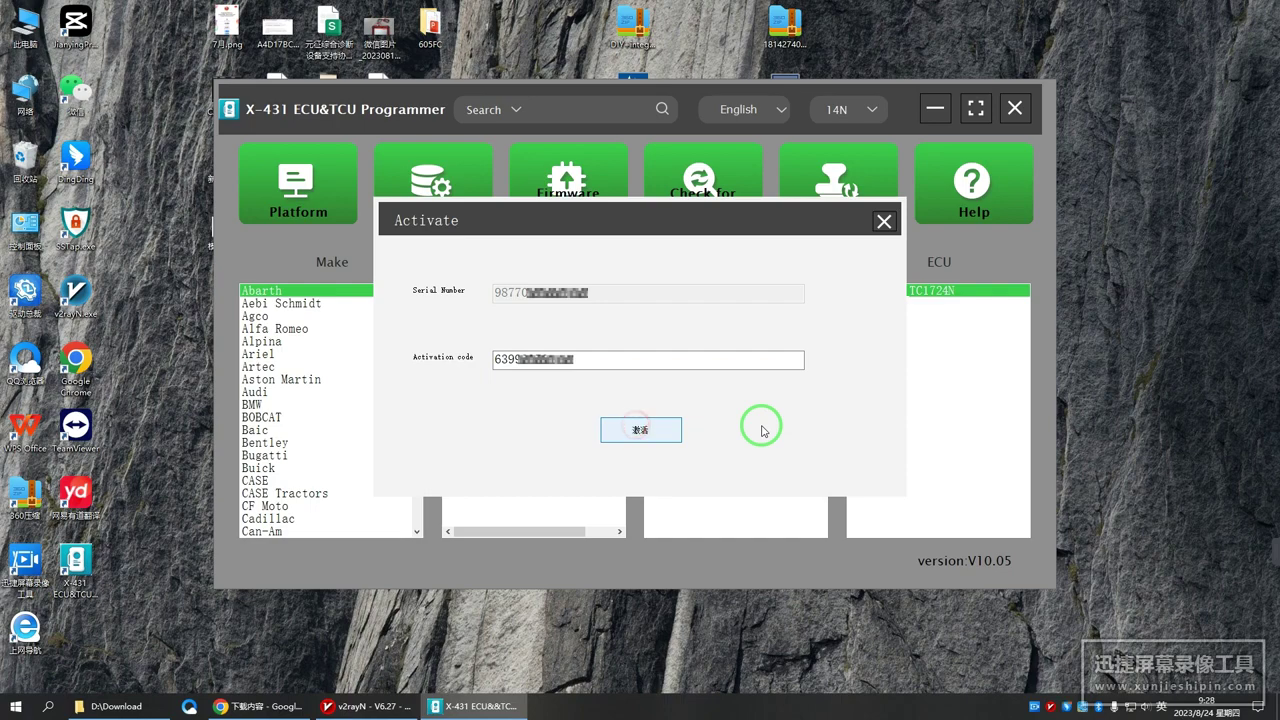
click(645, 397)
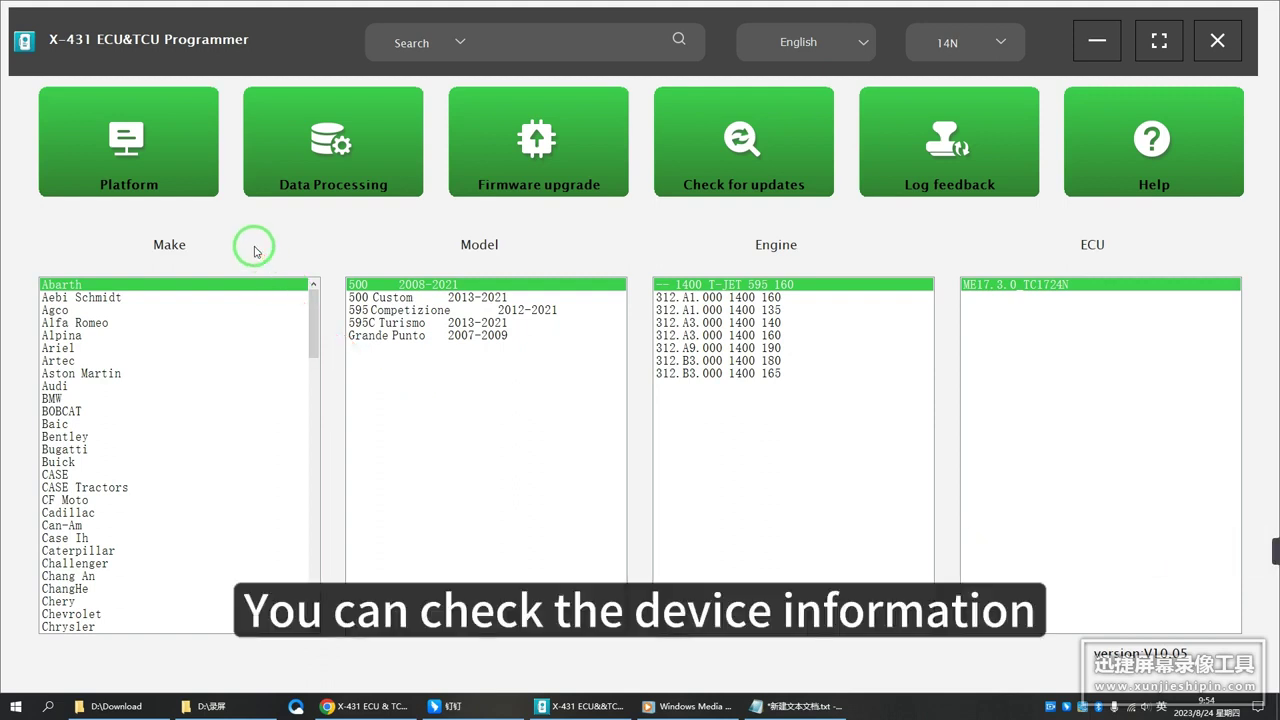
click(137, 174)
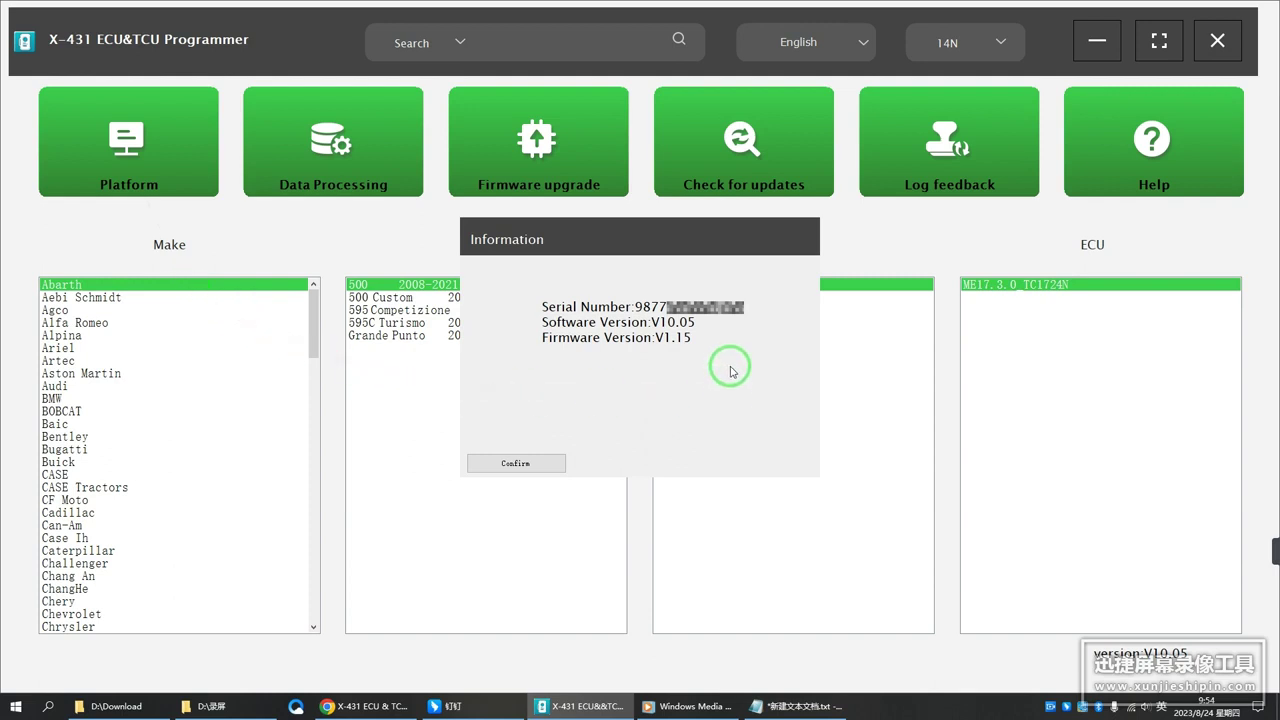
click(533, 466)
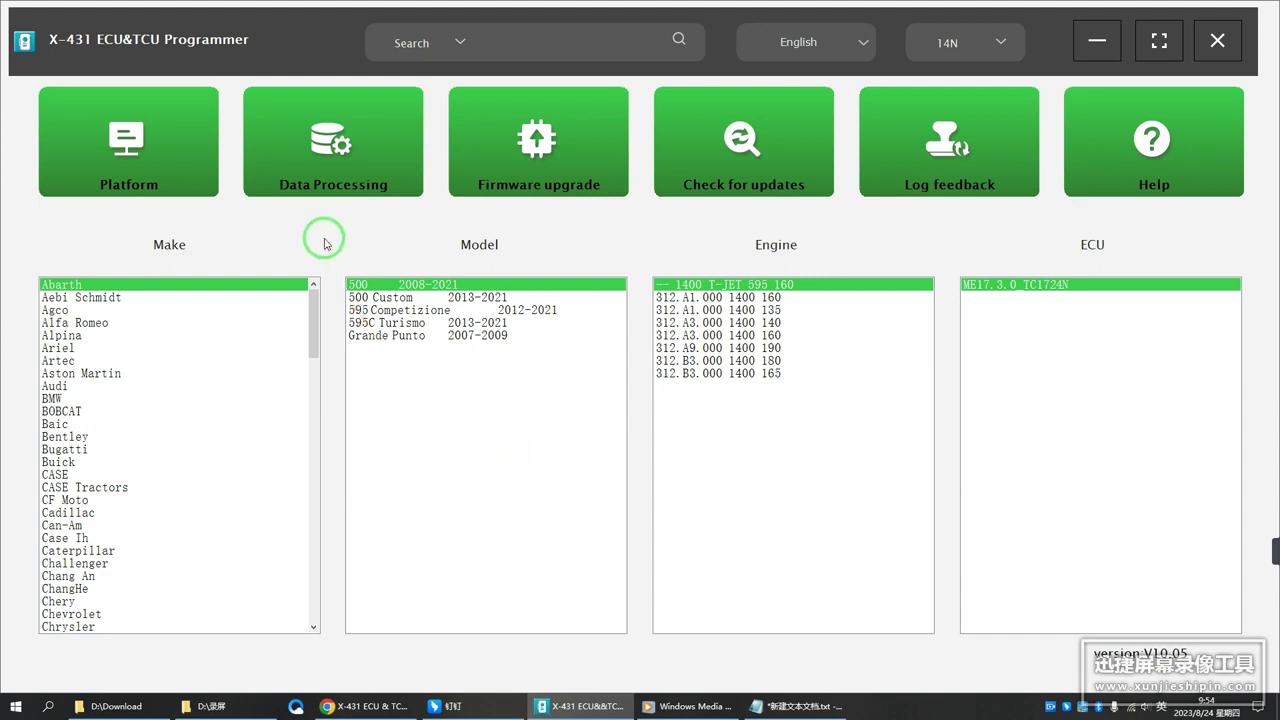
click(328, 180)
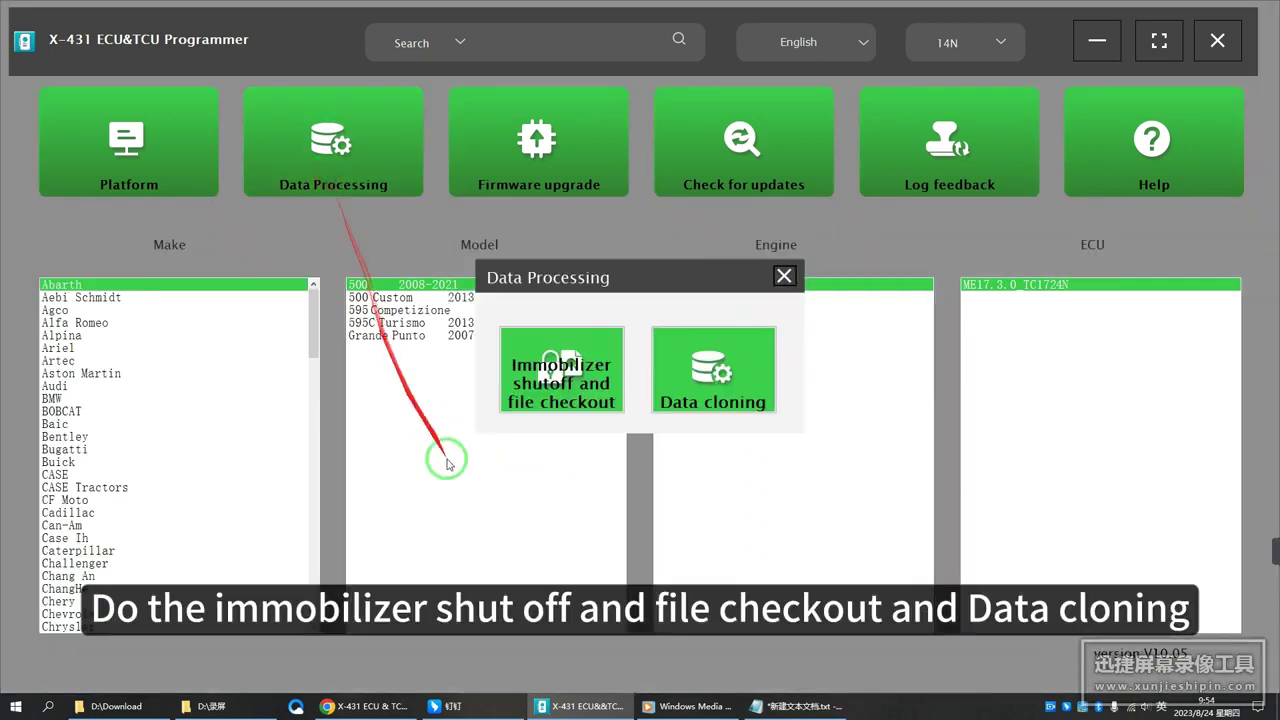
click(562, 441)
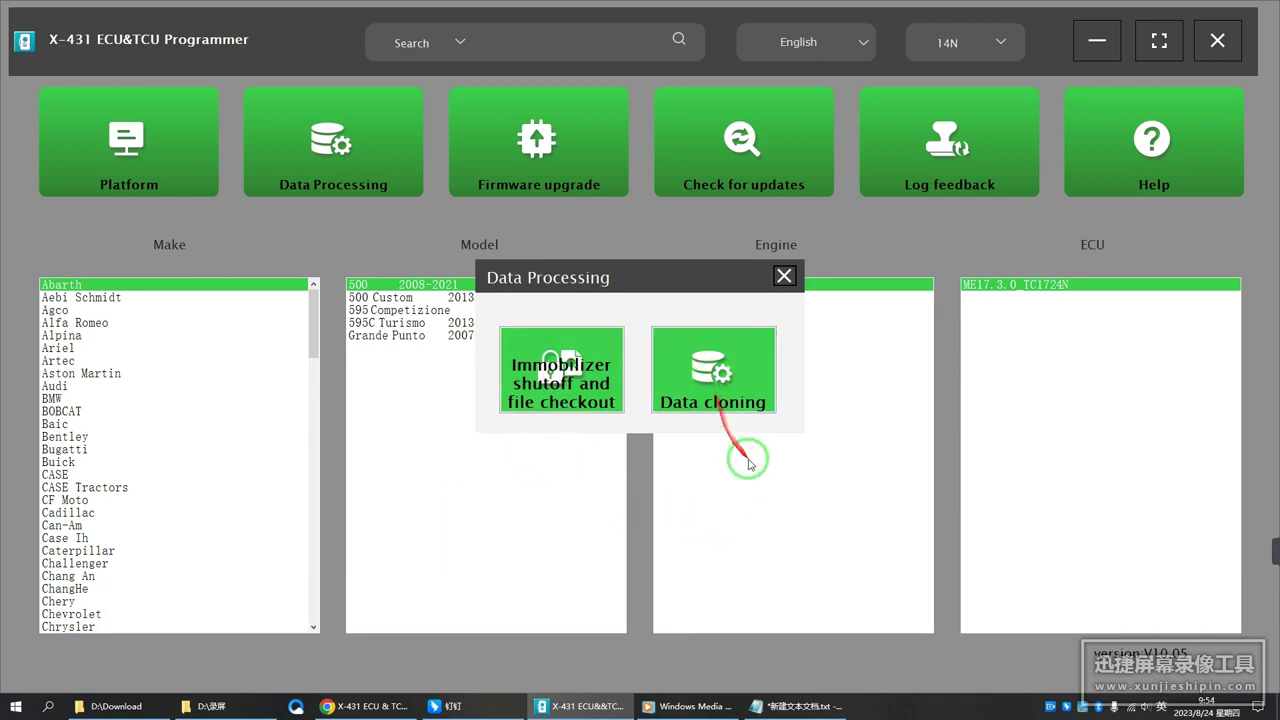
click(789, 277)
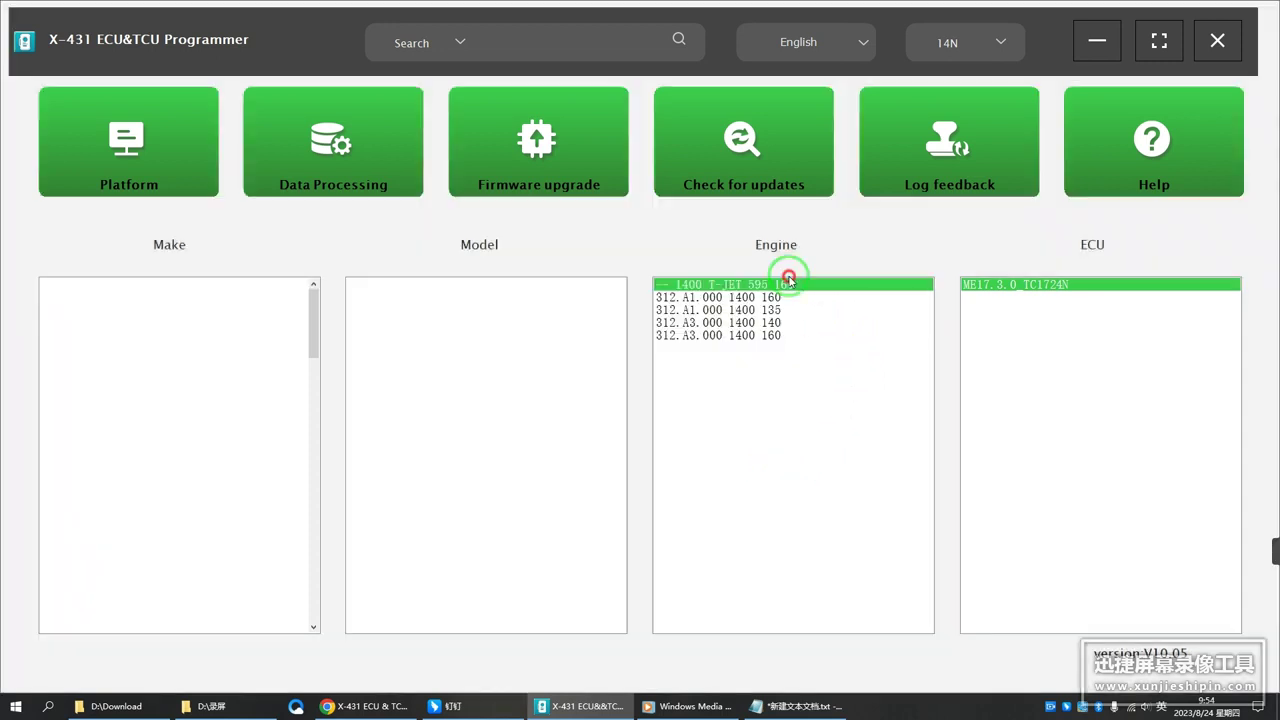
click(556, 188)
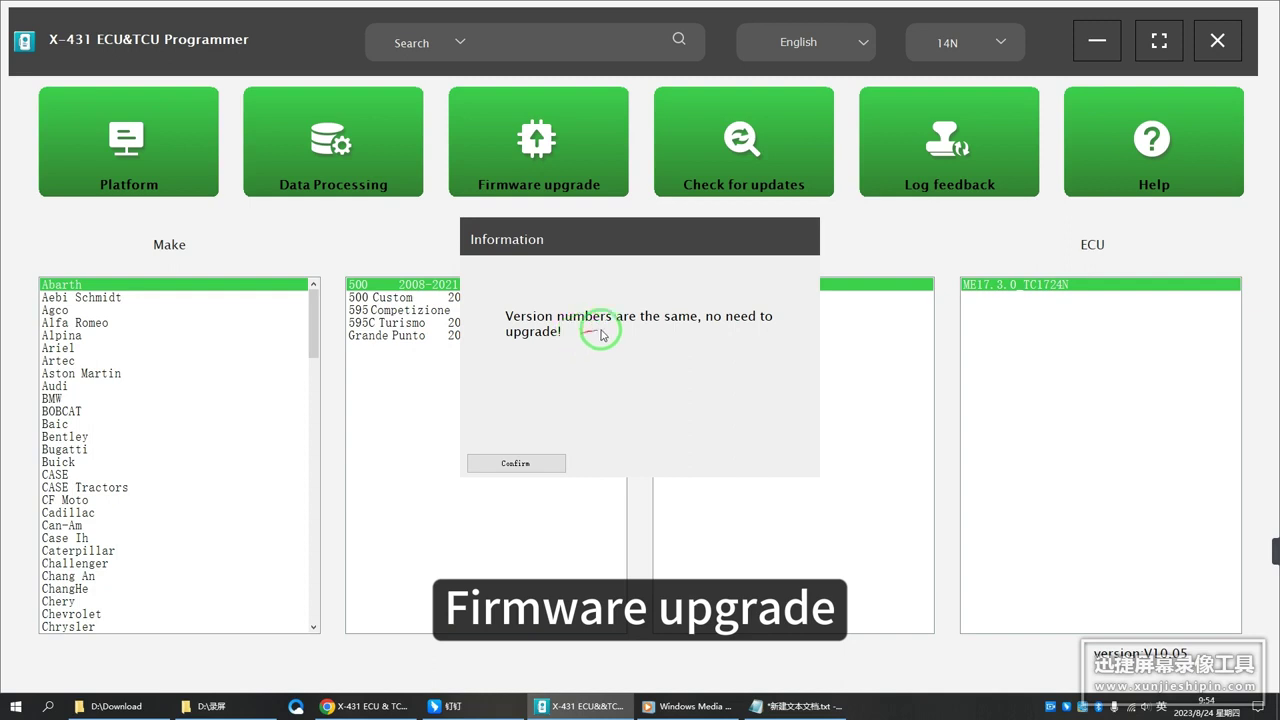
click(538, 465)
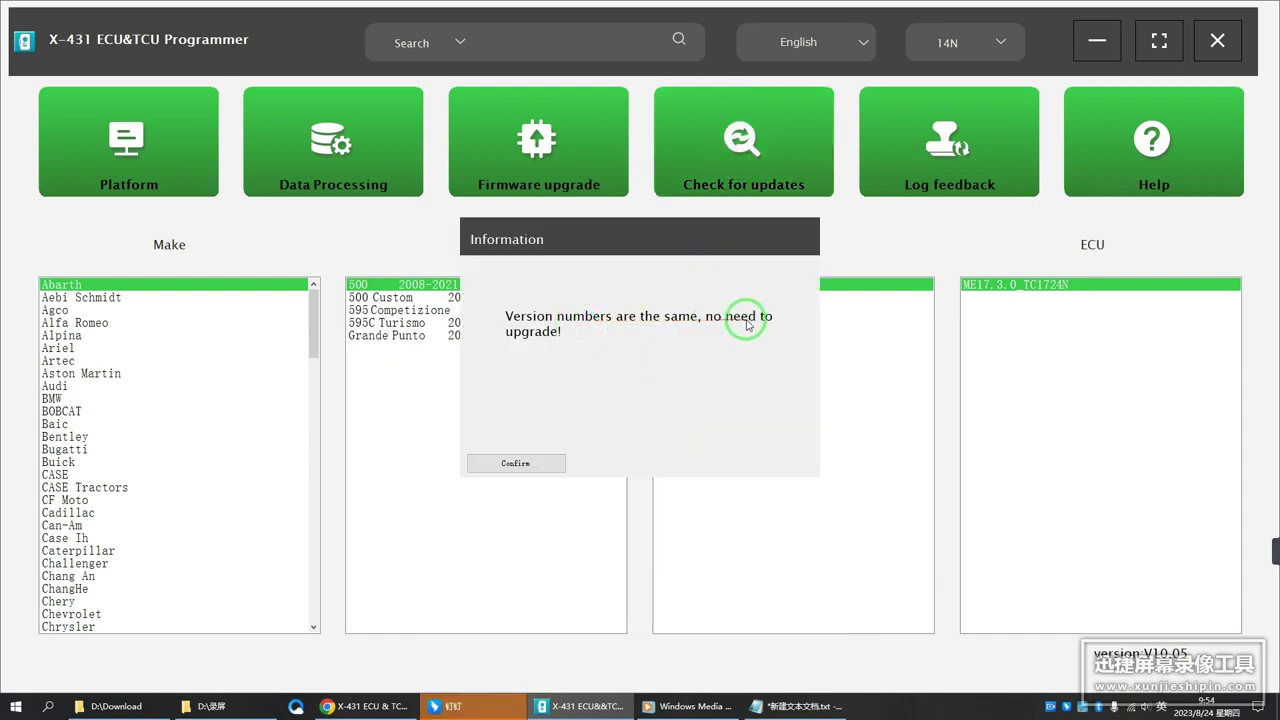
click(533, 462)
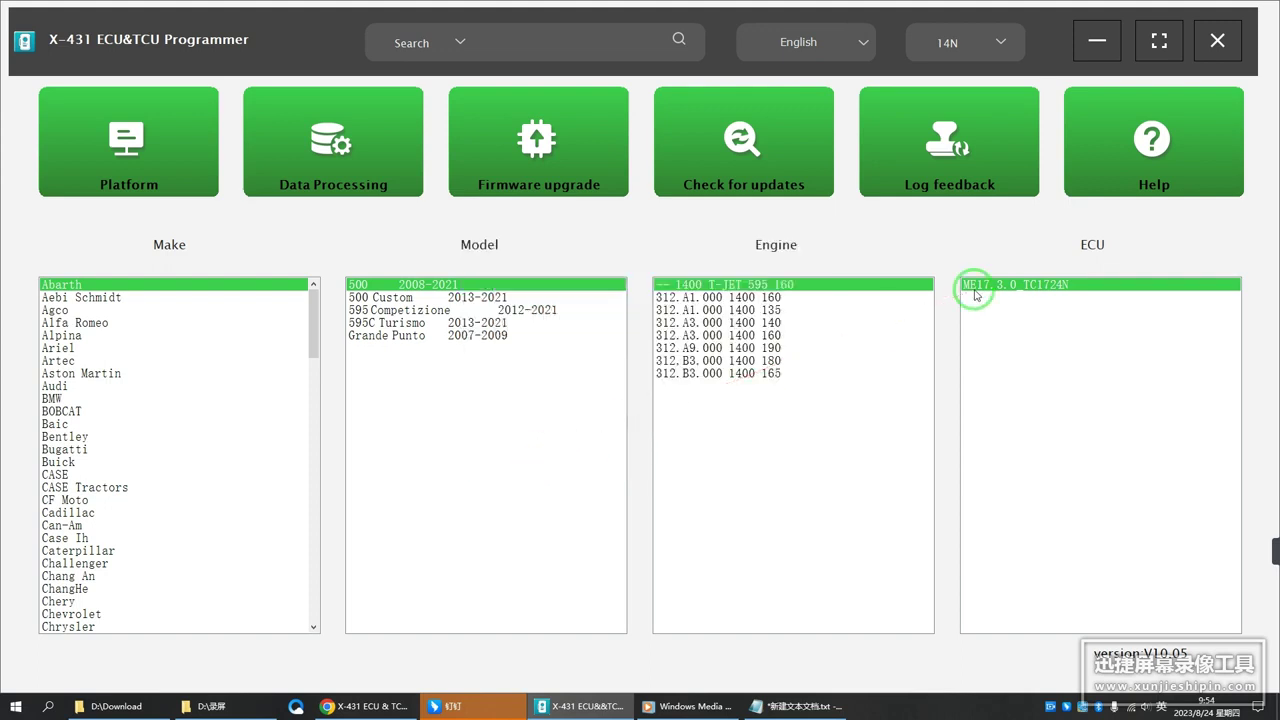
click(951, 177)
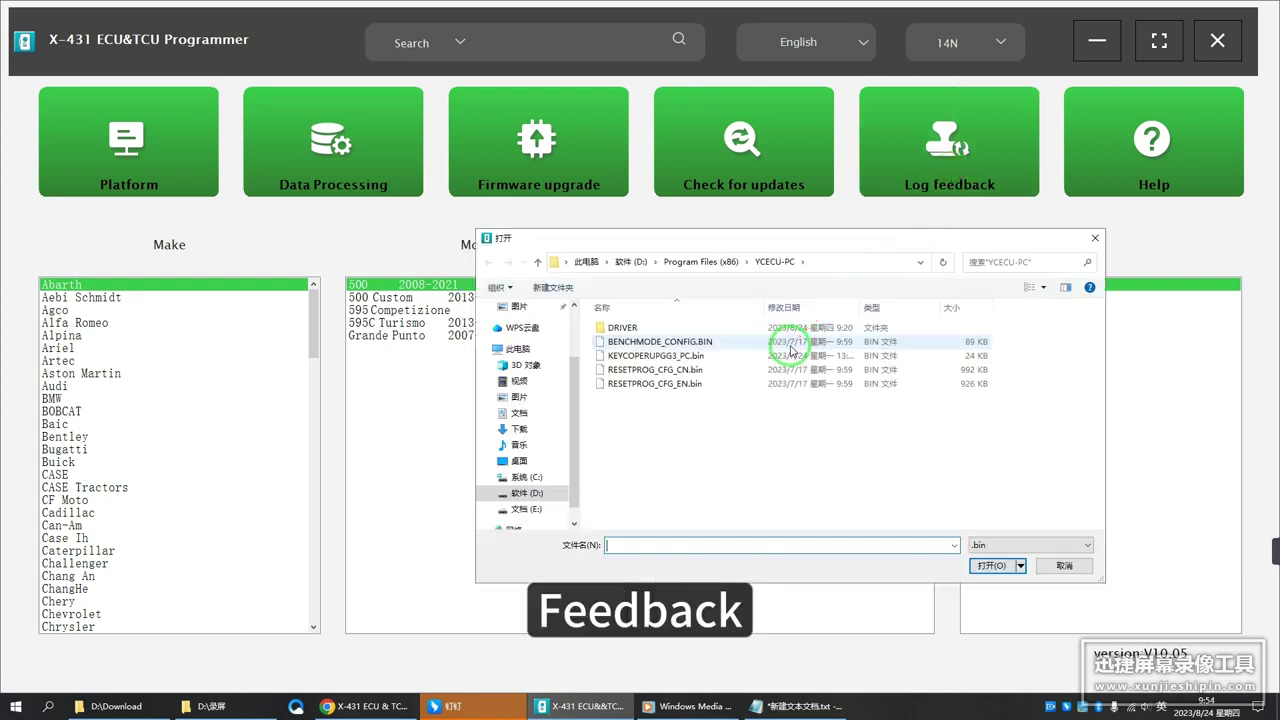
click(1094, 239)
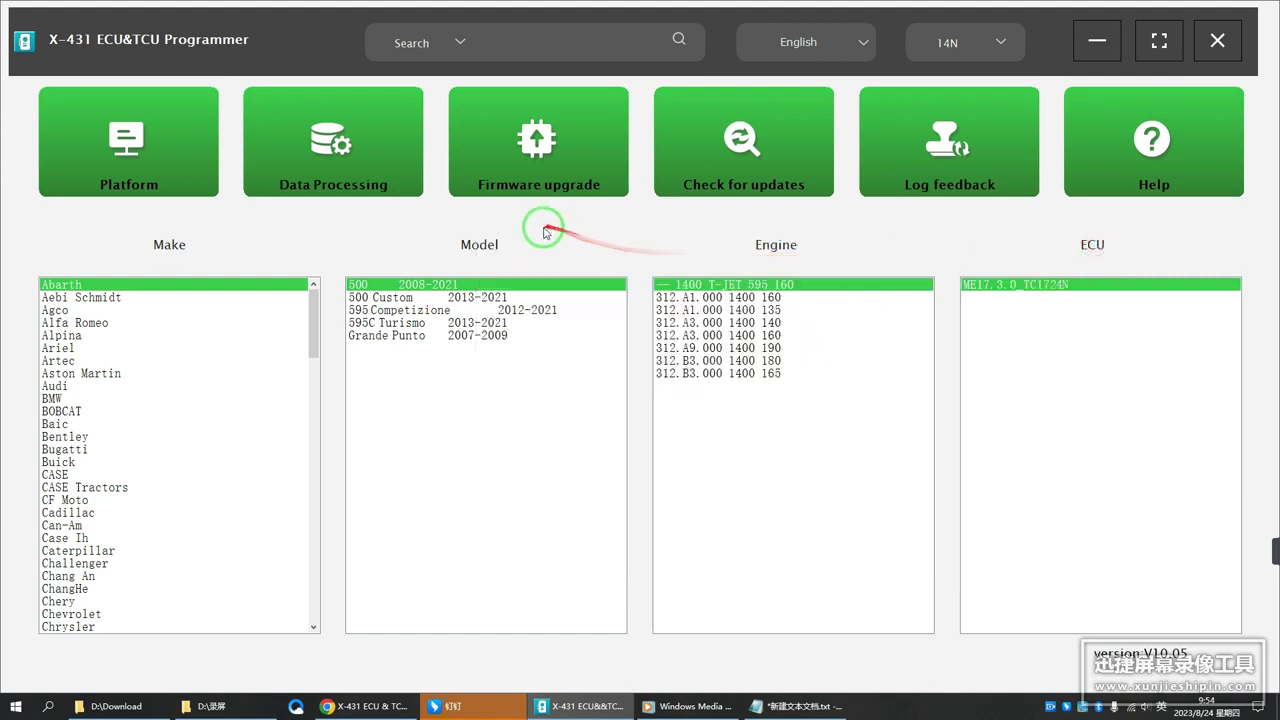
click(460, 45)
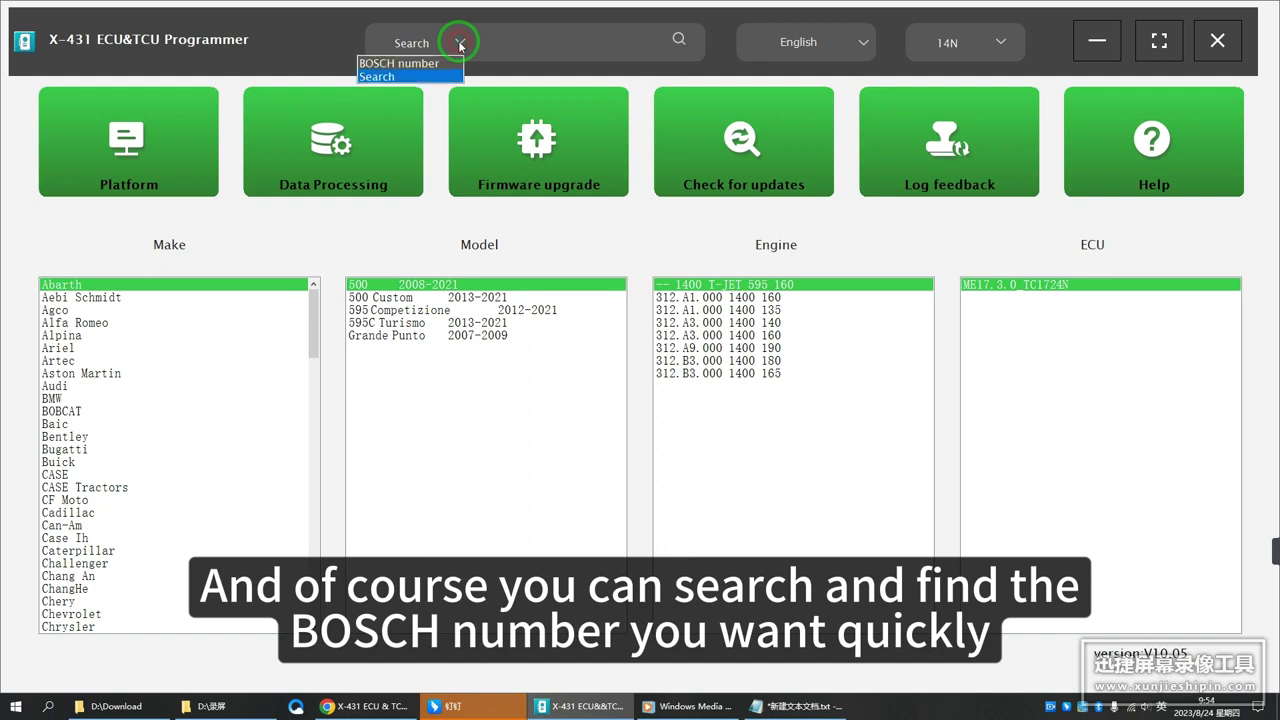
click(409, 66)
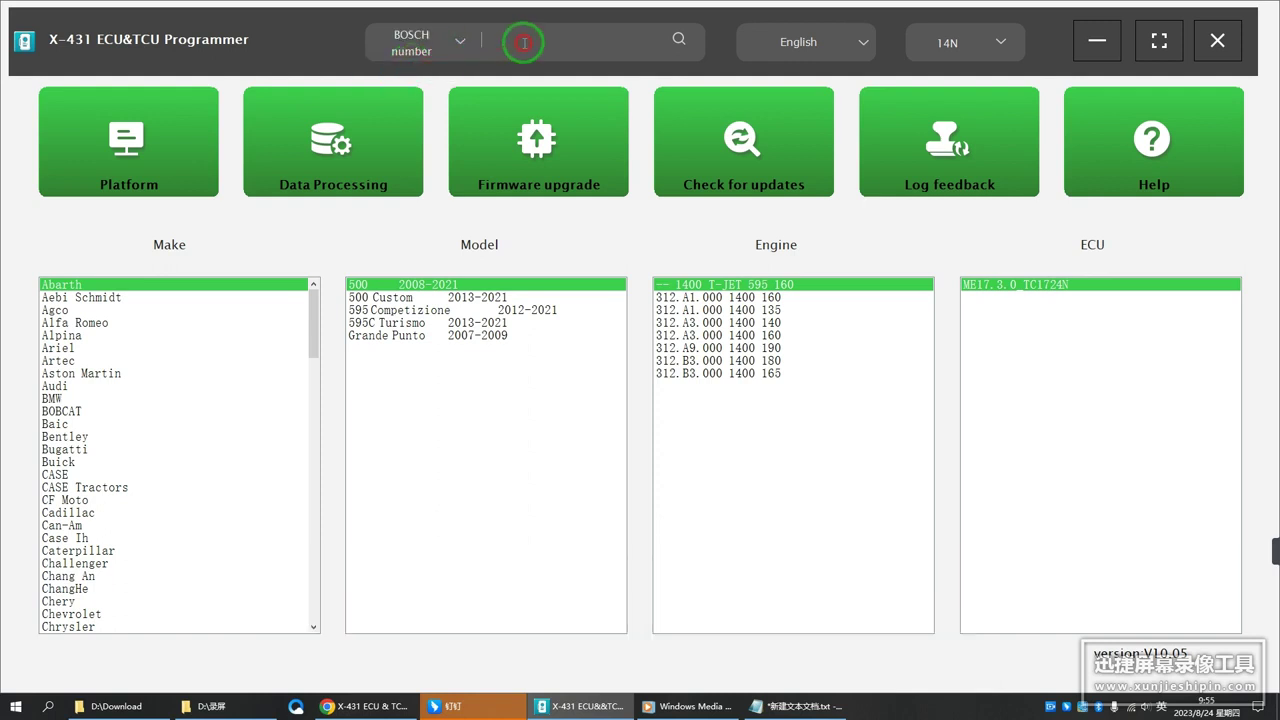
click(460, 42)
click(398, 77)
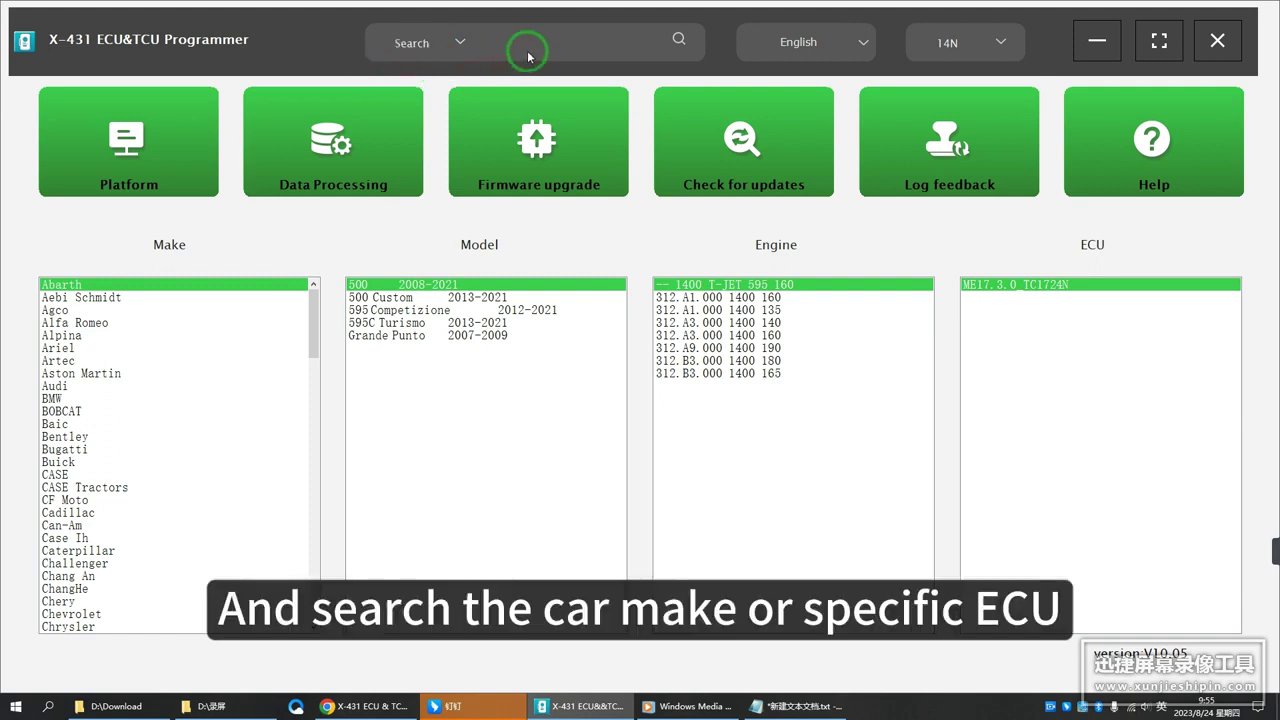